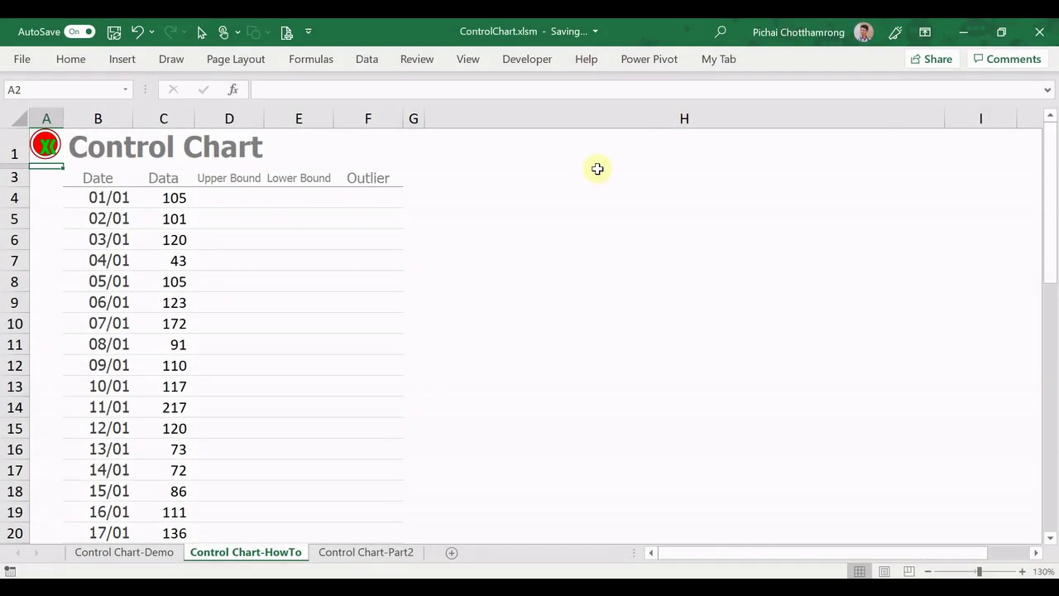
Step: Enter 200 in D4 as the Upper Bound and 50 in E4 as the Lower Bound
key(Down)
key(Down)
key(Right)
key(Right)
key(Right)
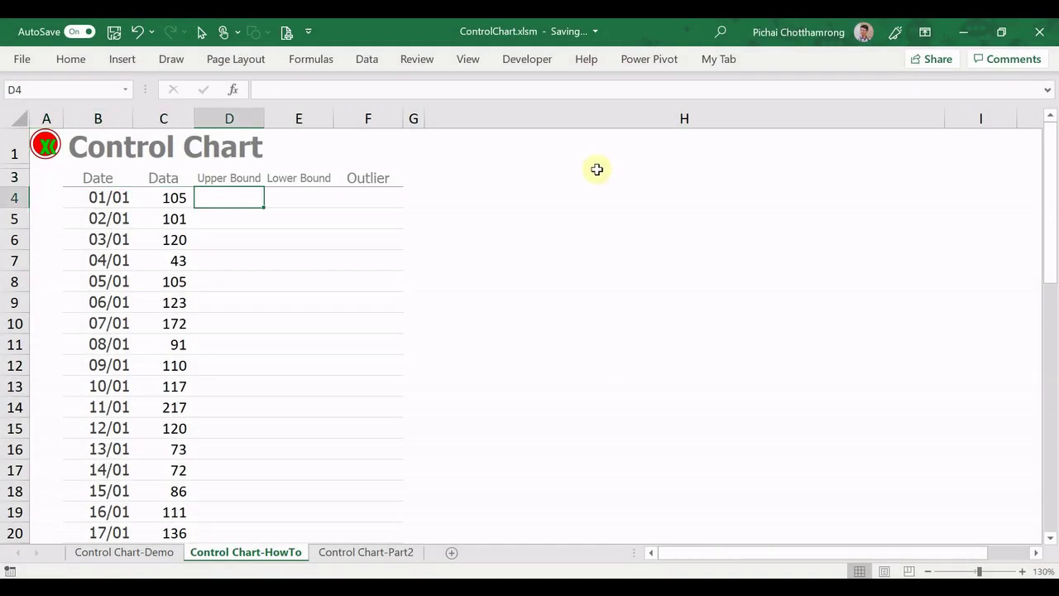
text(200)
key(Tab)
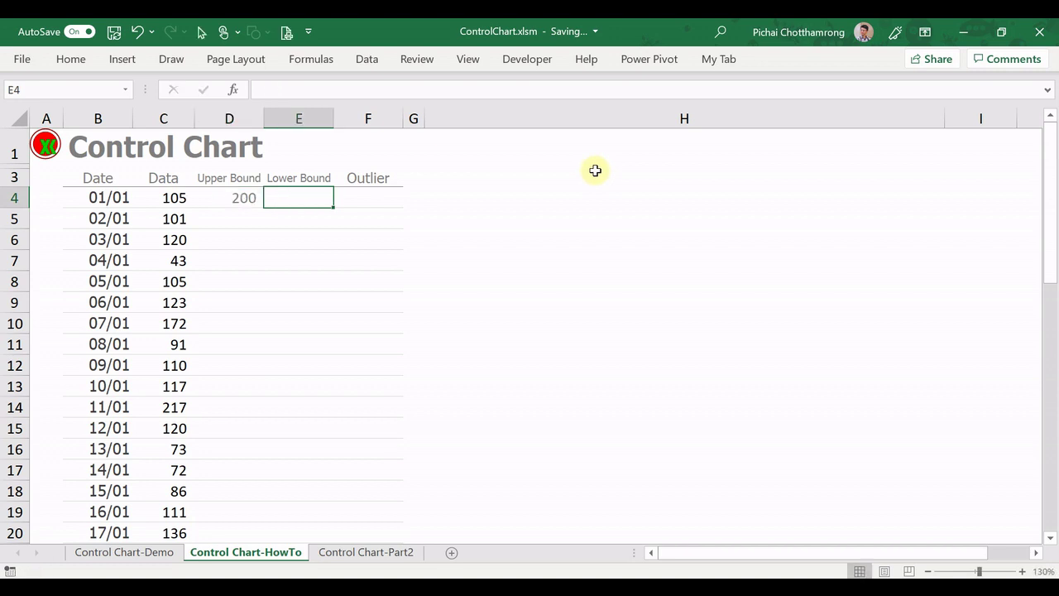
text(50)
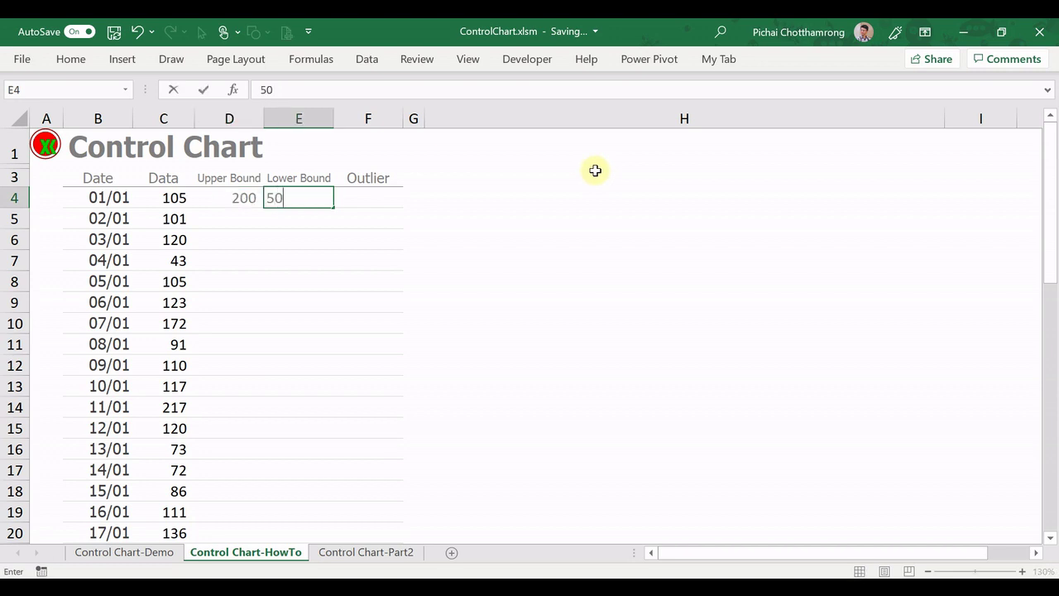
key(Tab)
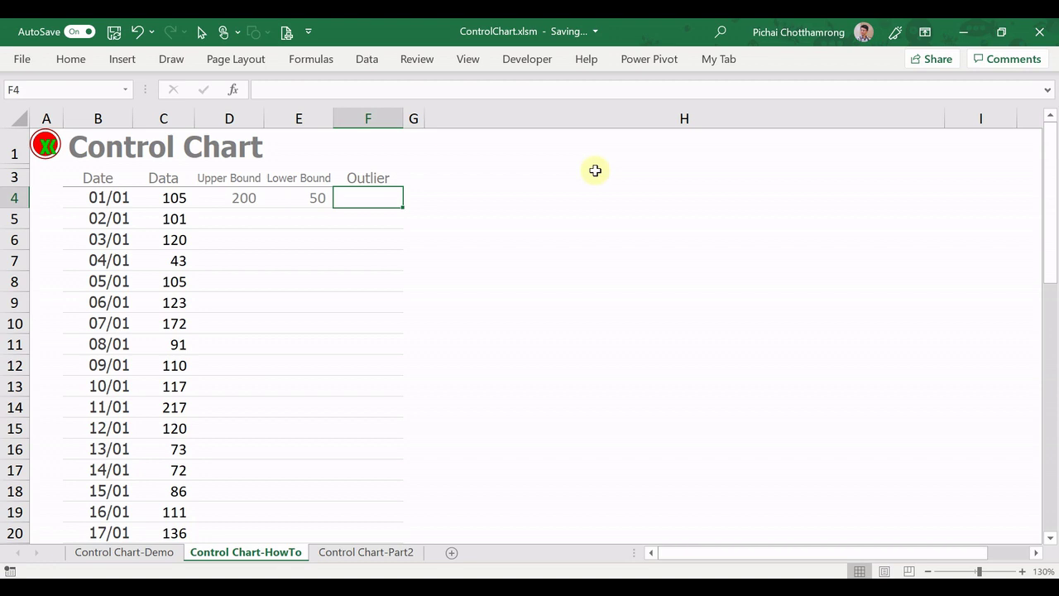
Step: Enter =IF(OR(C4>D4,C4<E4),C4,NA()) in F4 as the first Outlier formula
text(=)
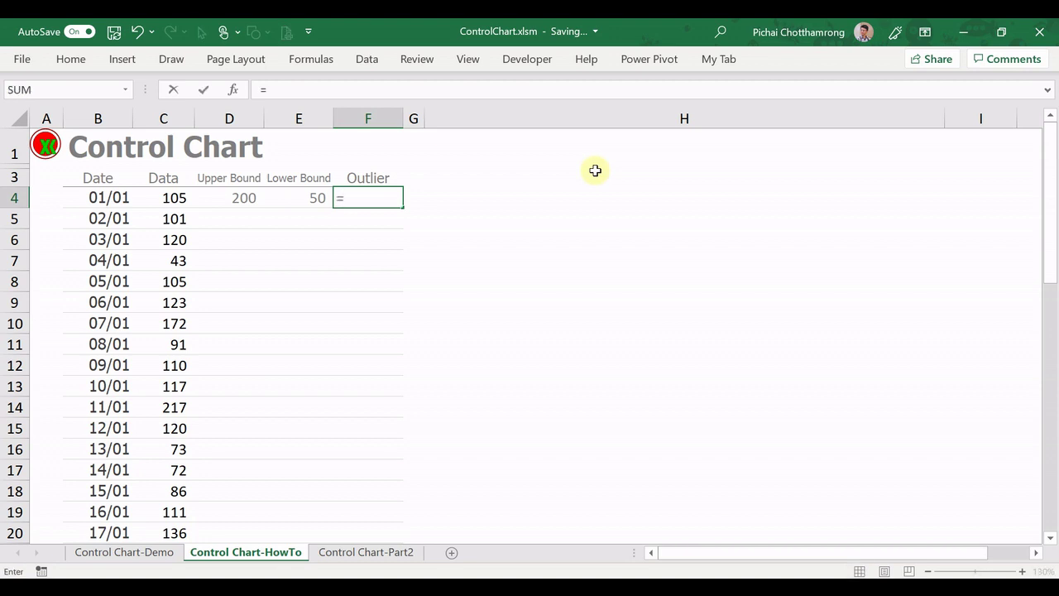
text(if)
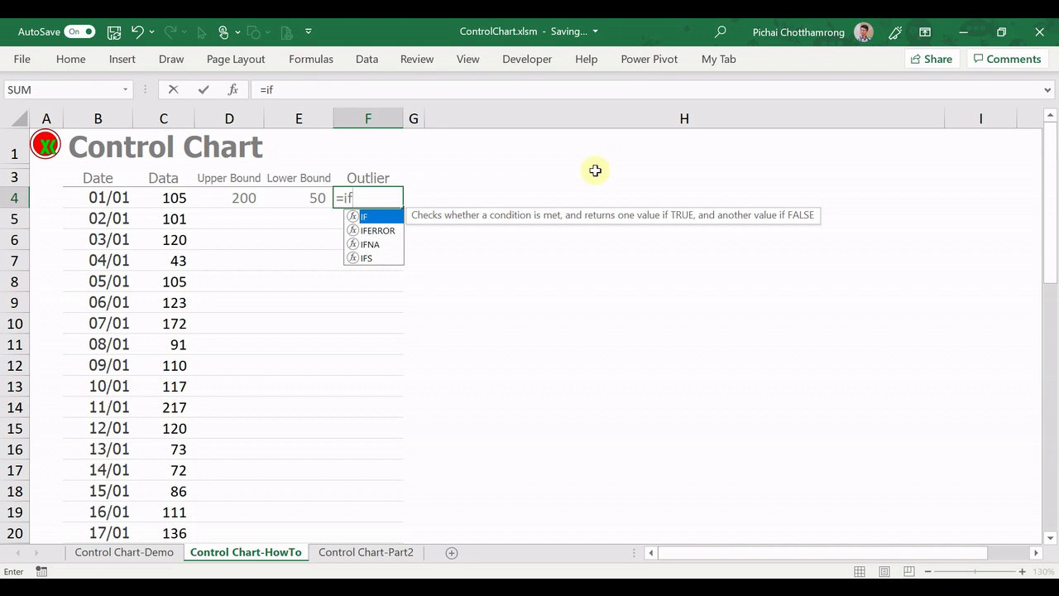
text((or()
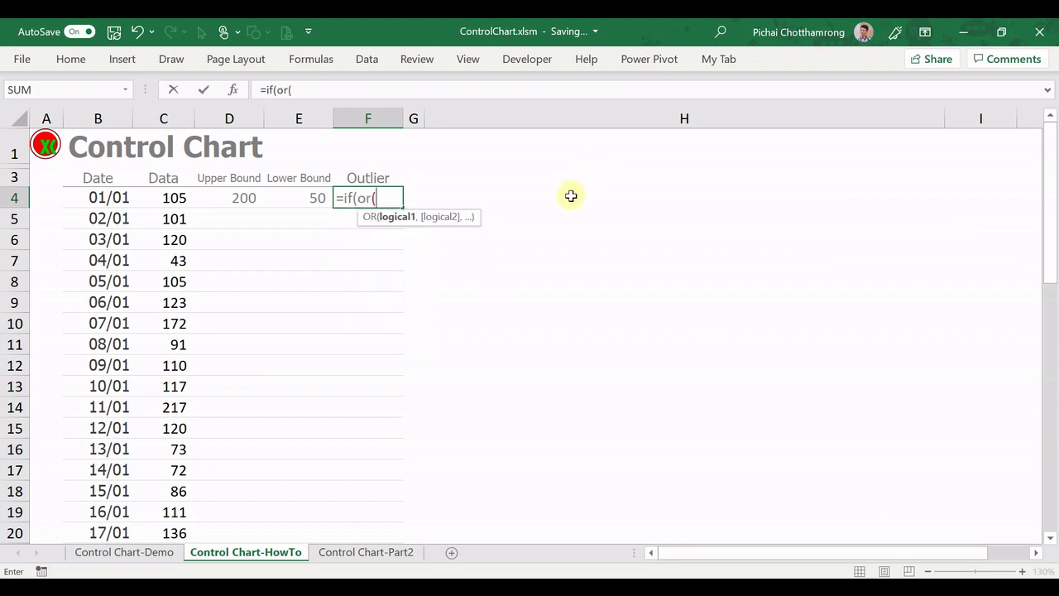
key(Left)
key(Left)
key(Left)
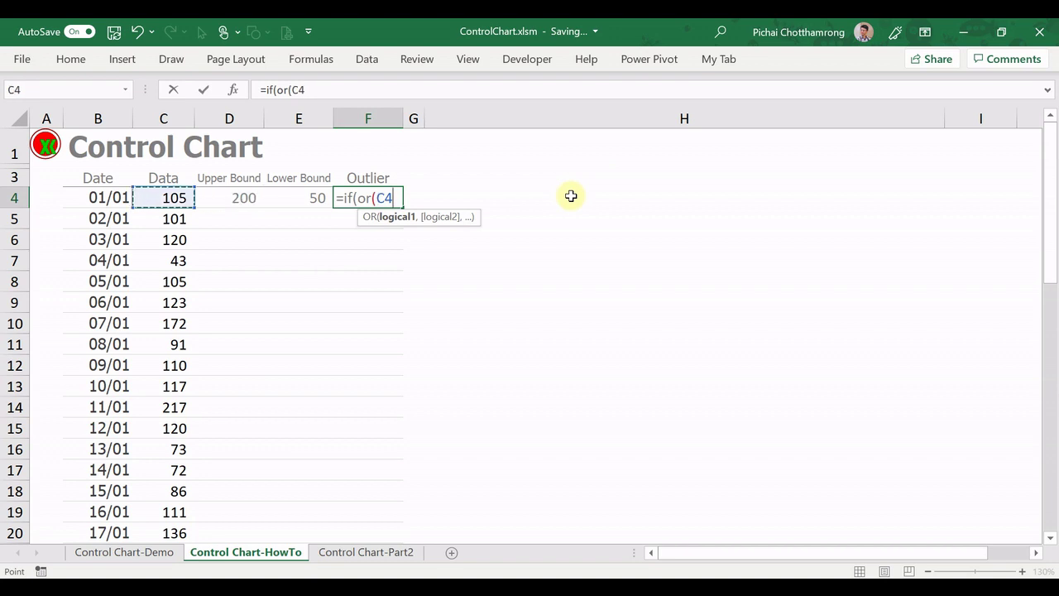
text(>)
key(Left)
key(Left)
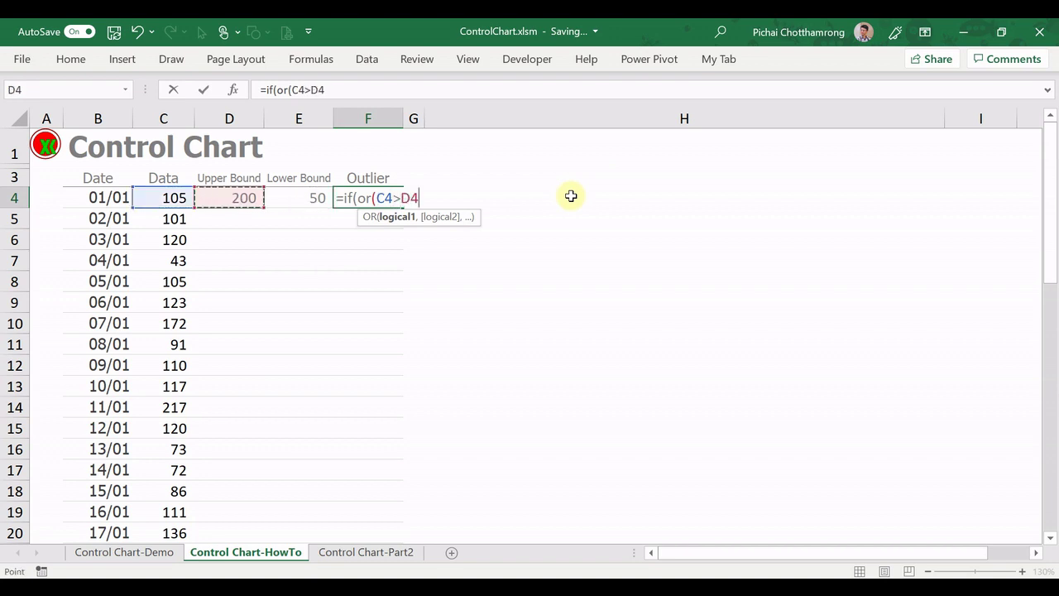
text(,)
key(Left)
key(Left)
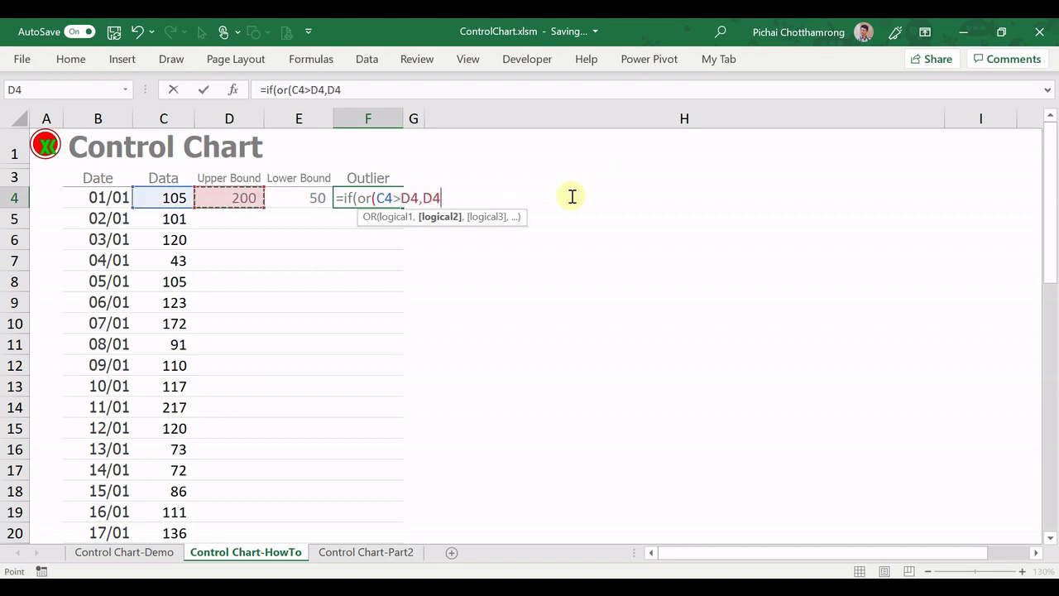
key(Left)
text(<)
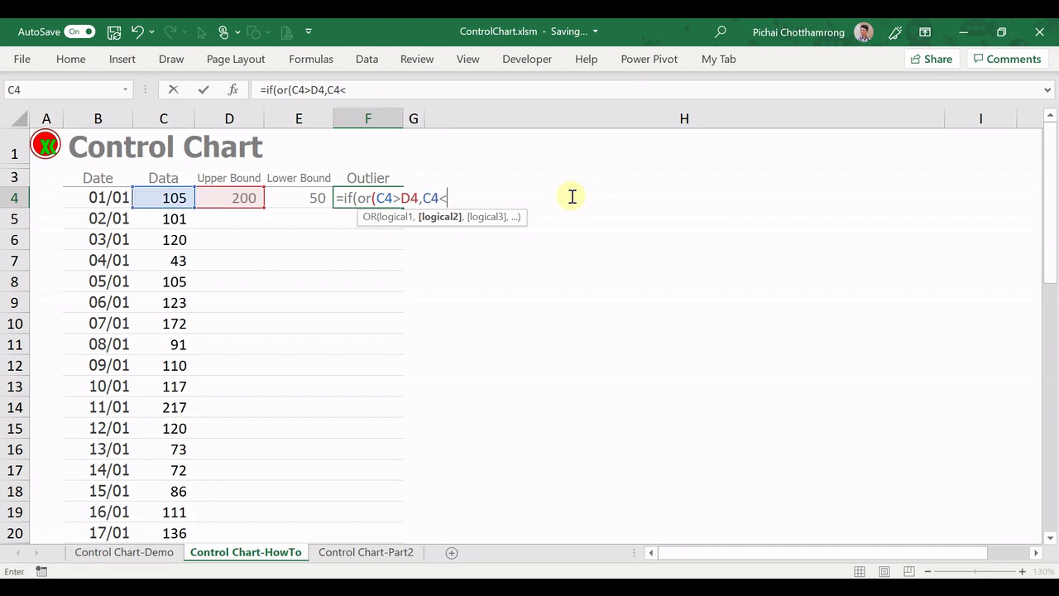
key(Left)
text())
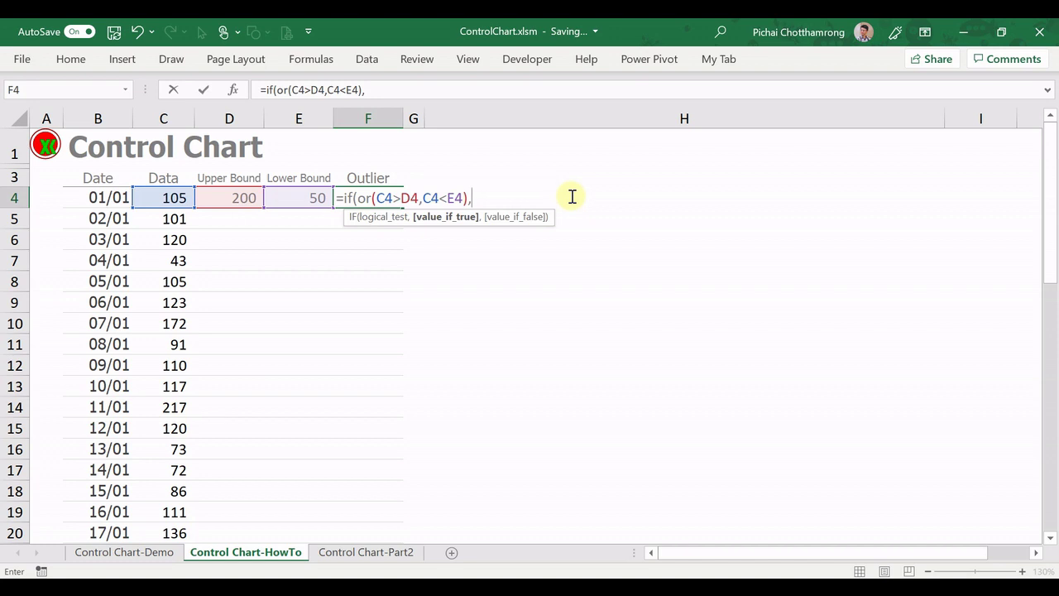
key(Left)
key(Left)
key(Left)
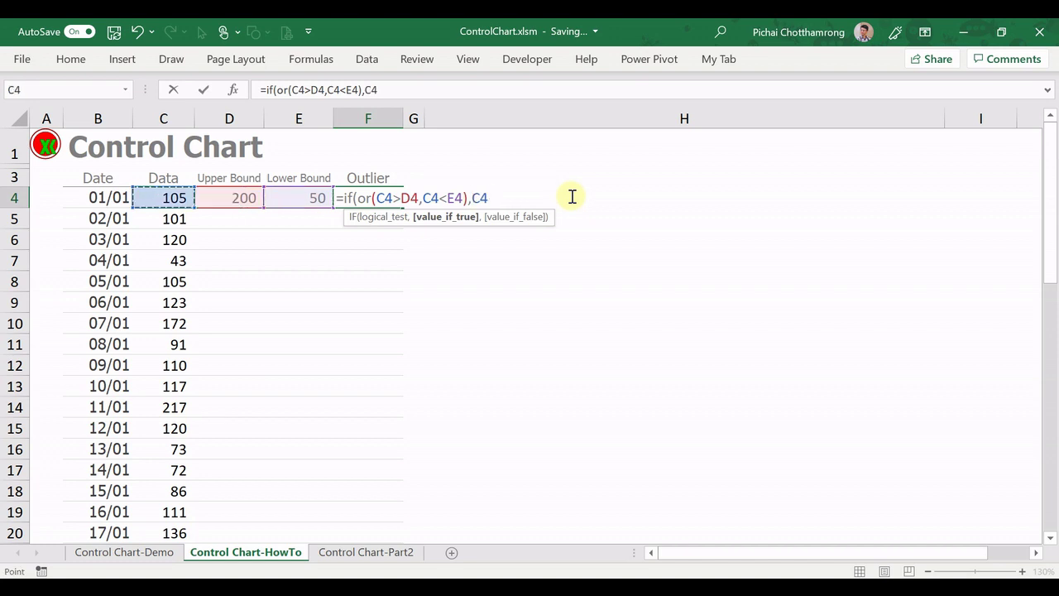
text(,na)
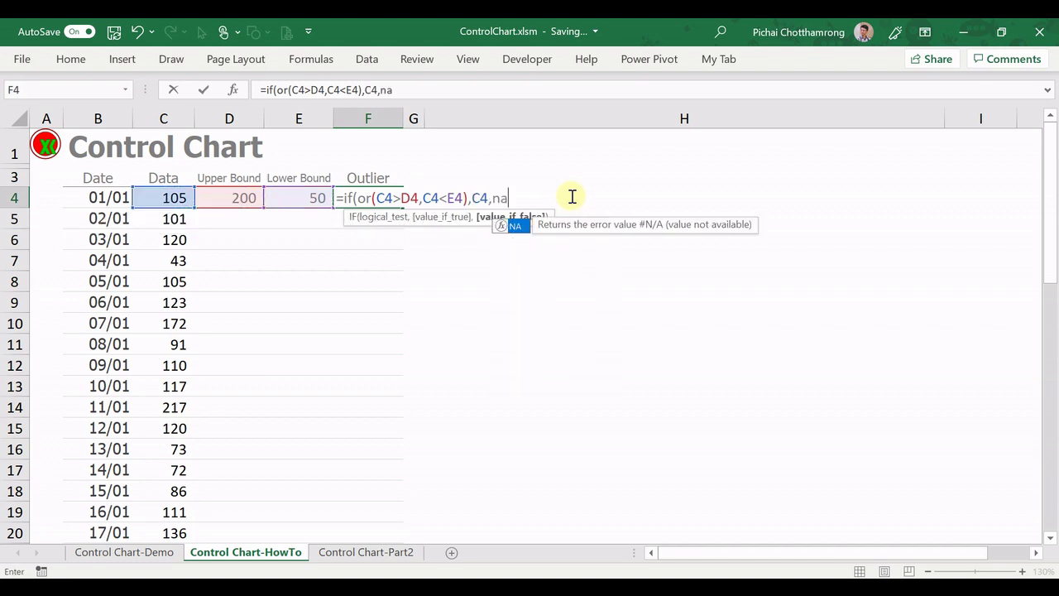
text(()))
key(Return)
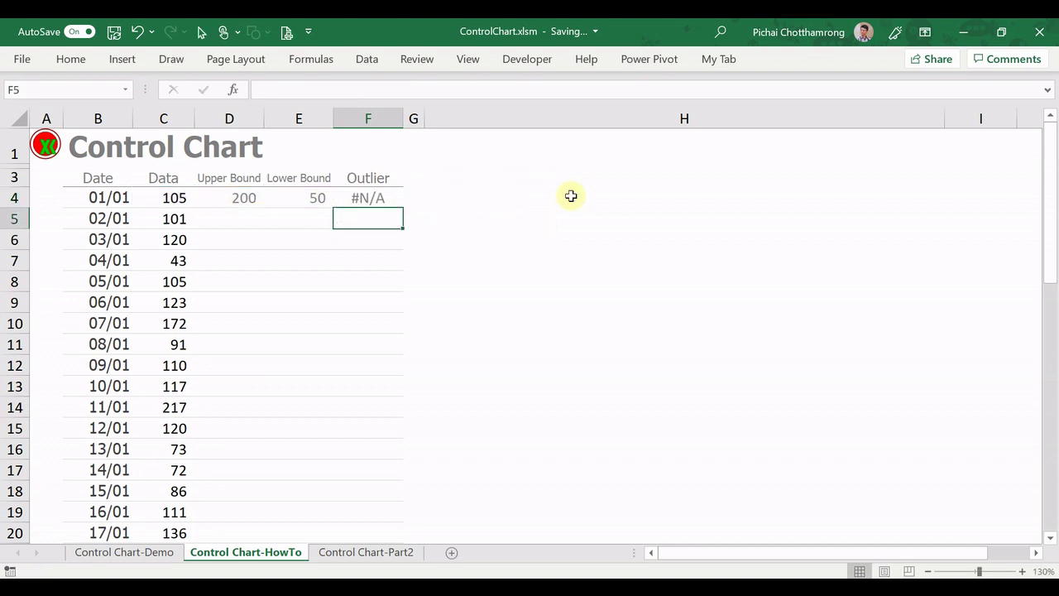
key(Up)
Step: Fill the D4:F4 bounds and Outlier formula down through every date row
key(Left)
key(Left)
key(shift+Right)
key(shift+Right)
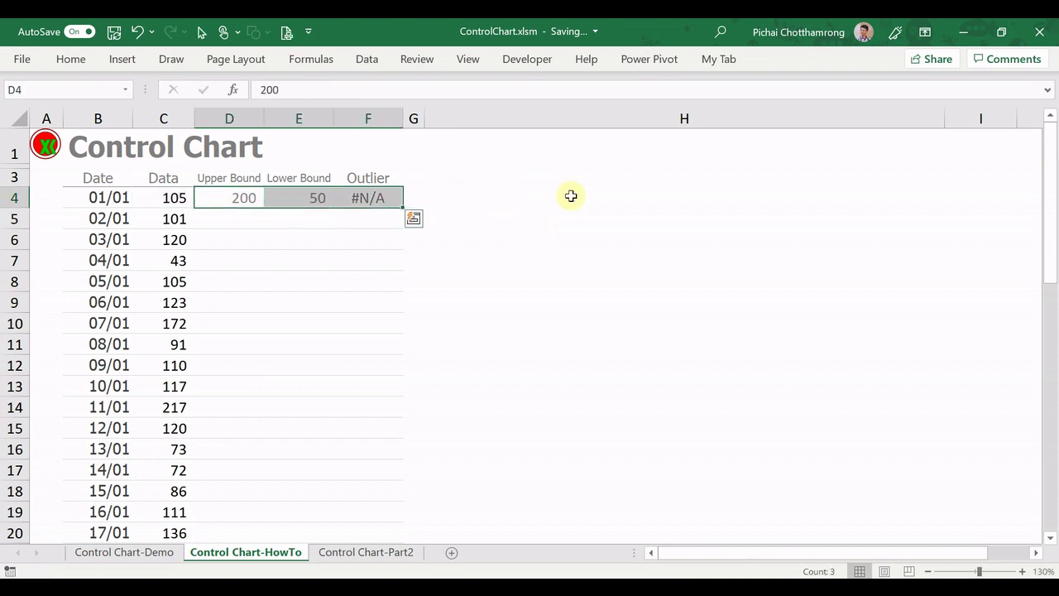
double_click(401, 208)
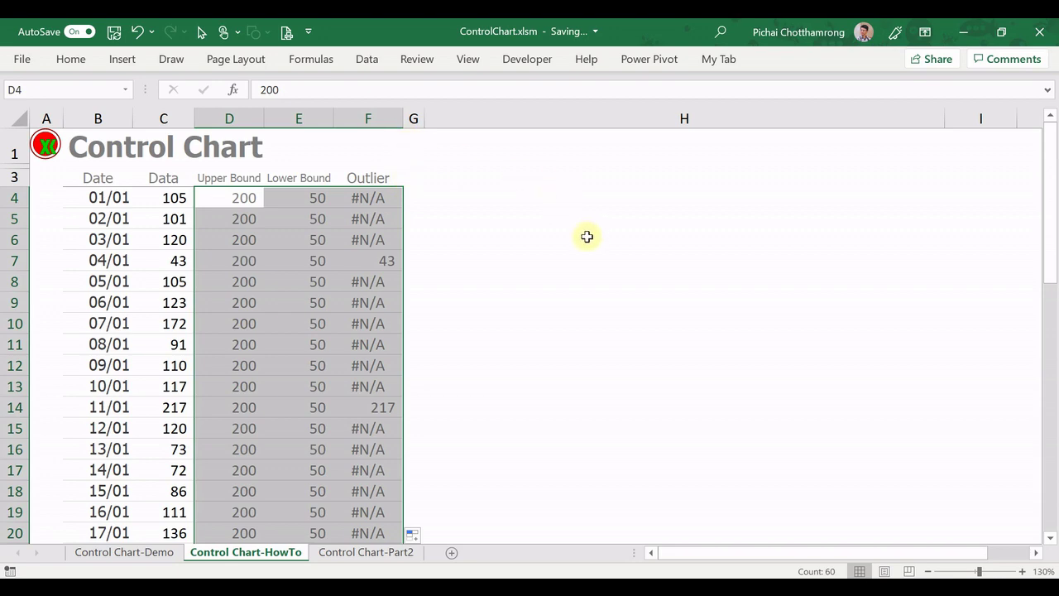
Step: Select the whole table from the B3 Date header through row 23
key(Up)
key(Left)
key(Left)
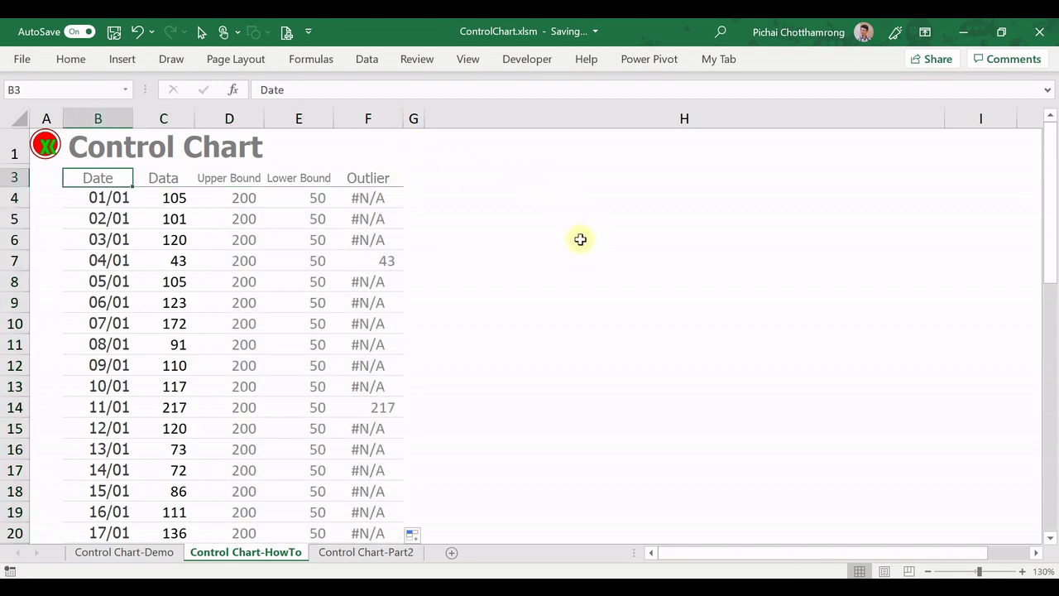
key(ctrl+shift+End)
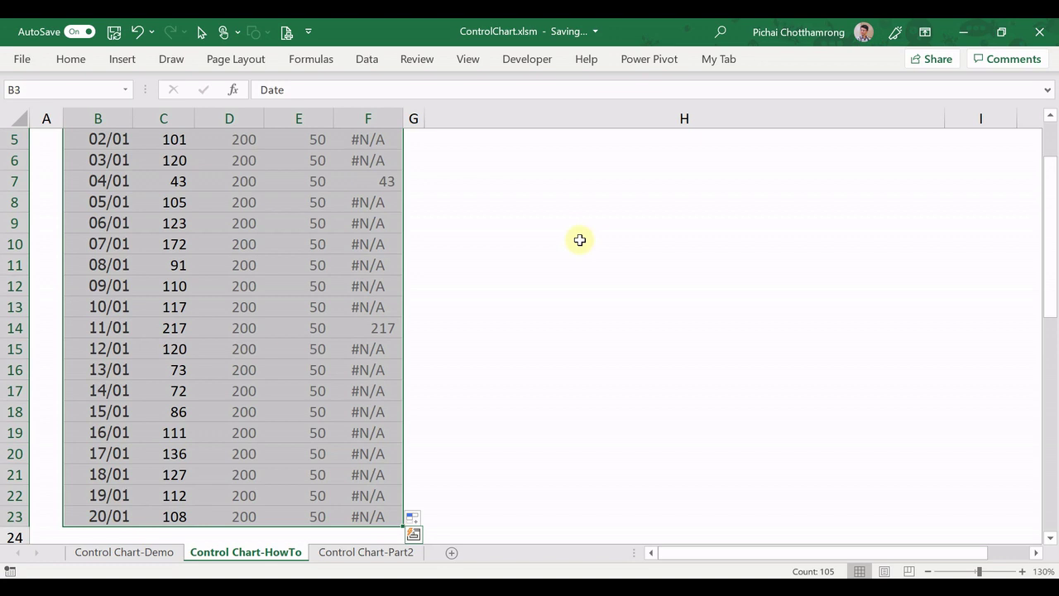
key(Tab)
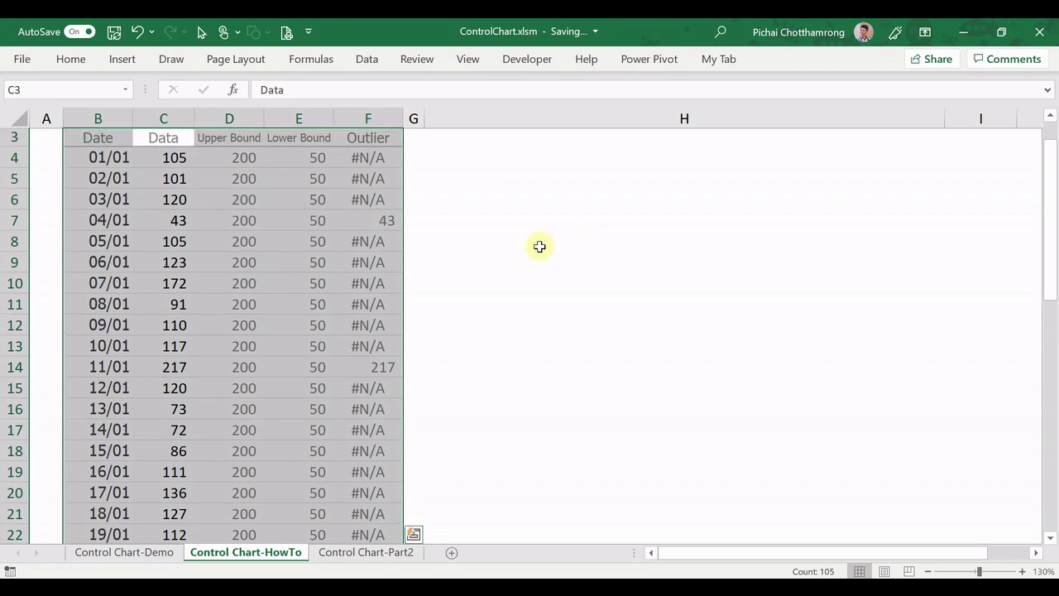
scroll(472, 271, up, 1)
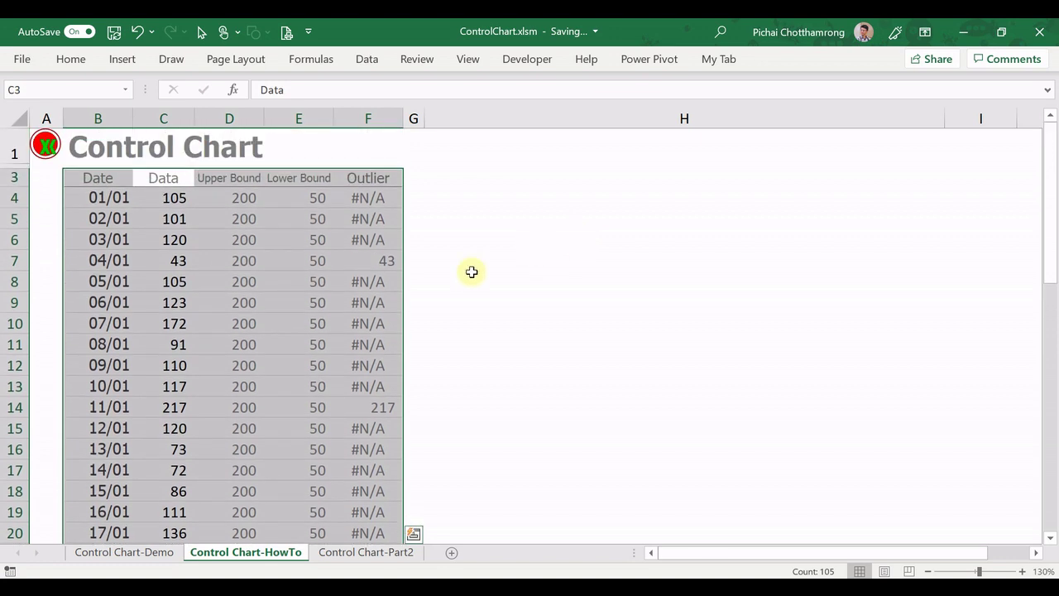
Step: Insert a basic 2-D line chart of the table and drag it beside the data
click(122, 59)
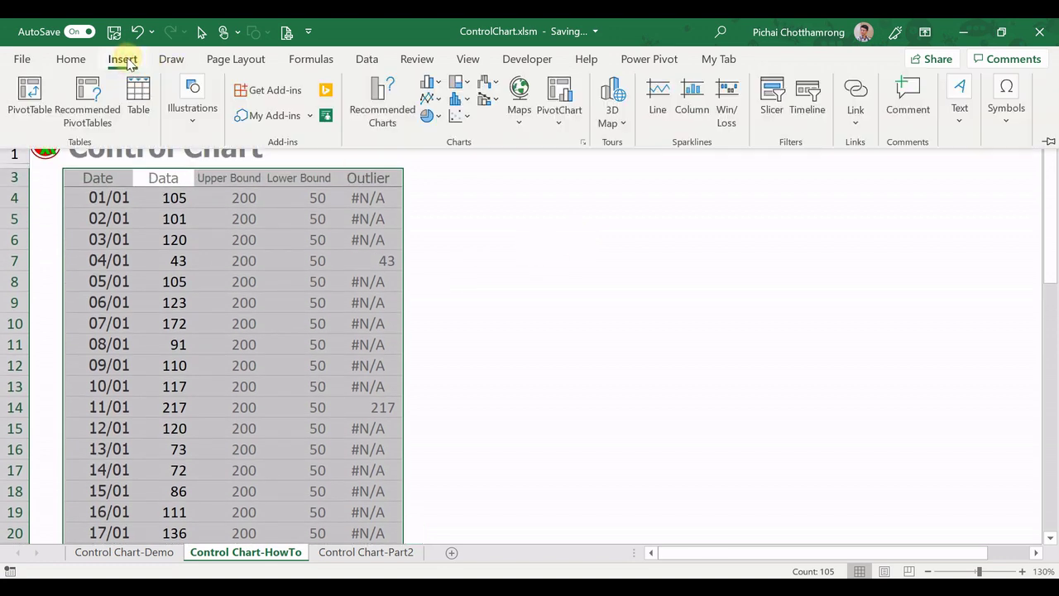
click(440, 99)
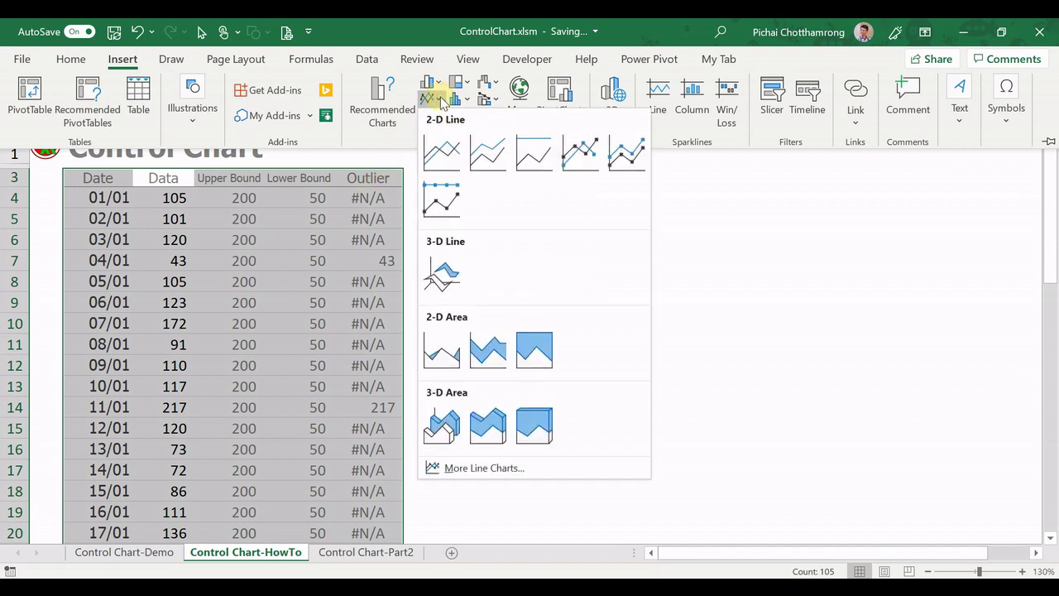
click(440, 154)
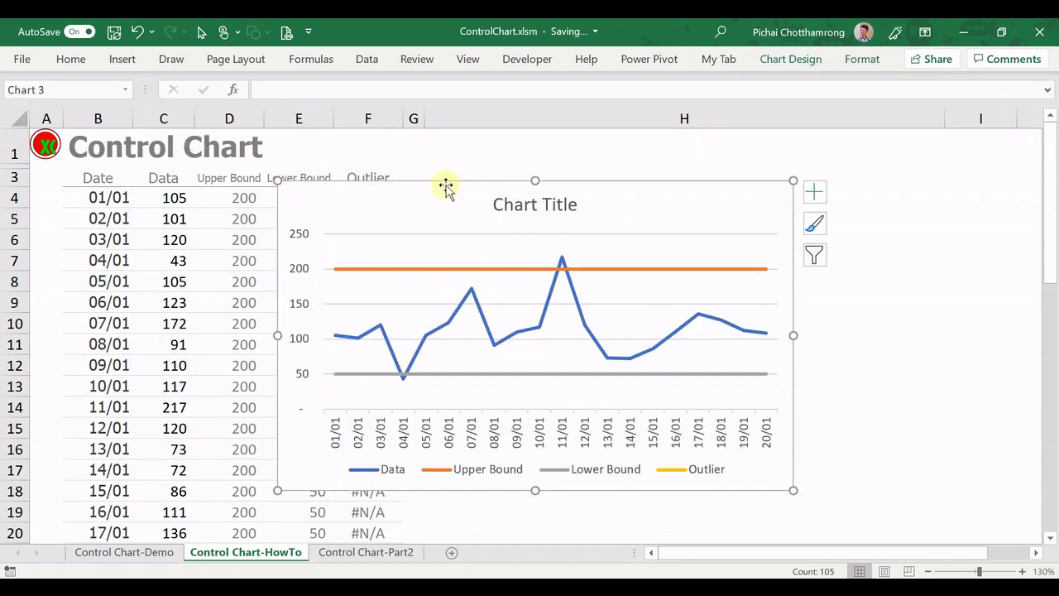
drag(446, 187, 585, 181)
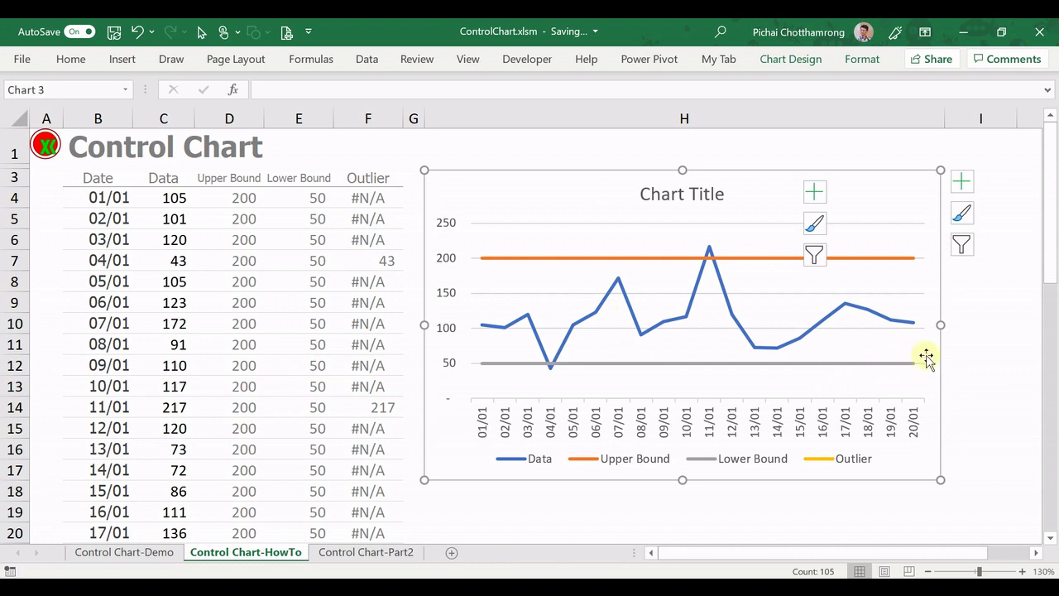
Step: Delete the chart title, horizontal gridlines and legend from the line chart
drag(942, 324, 945, 325)
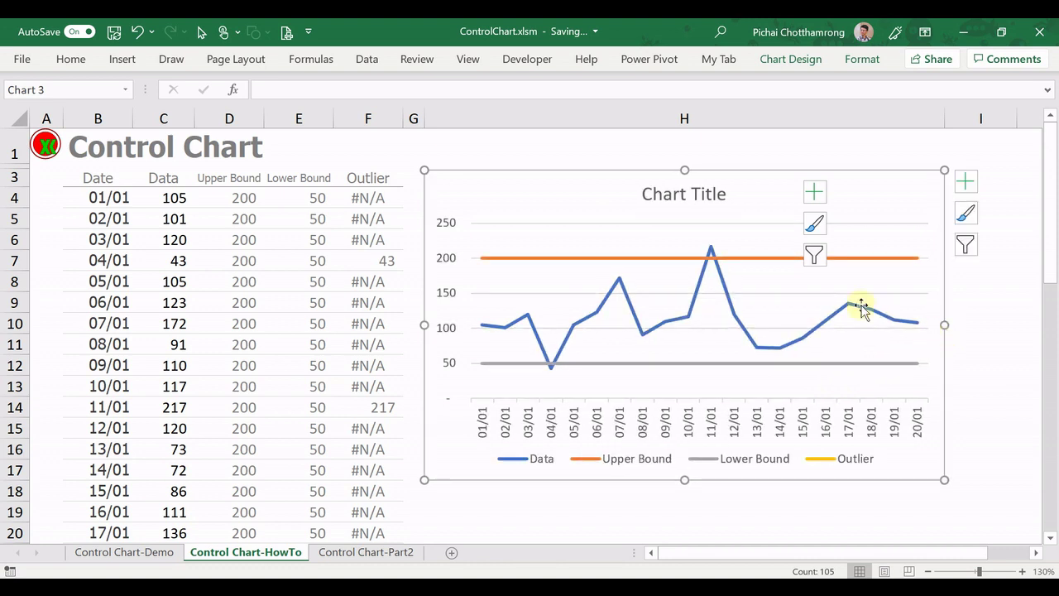
right_click(678, 199)
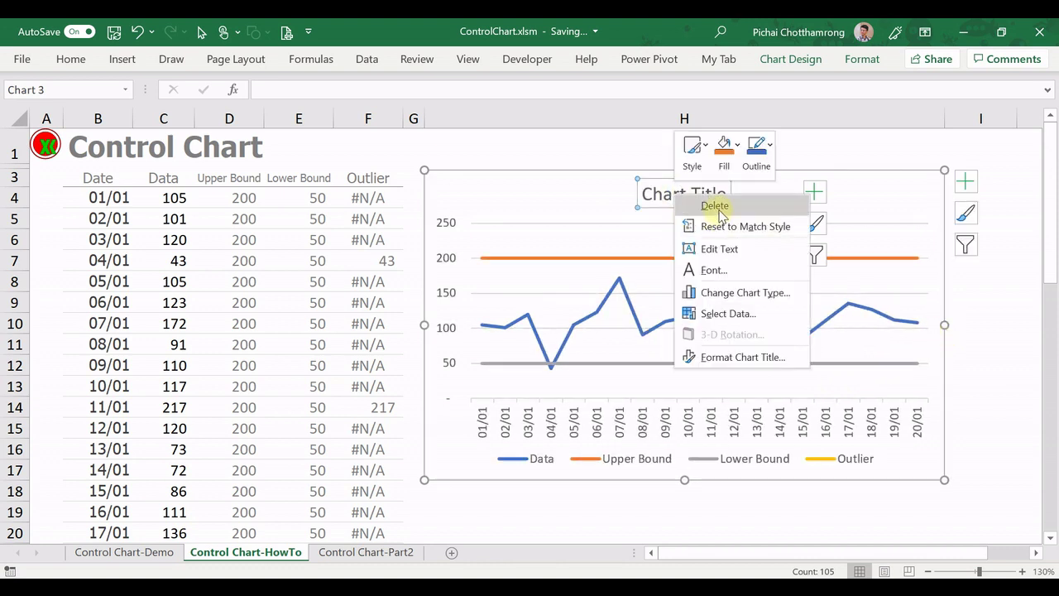
click(715, 206)
right_click(518, 269)
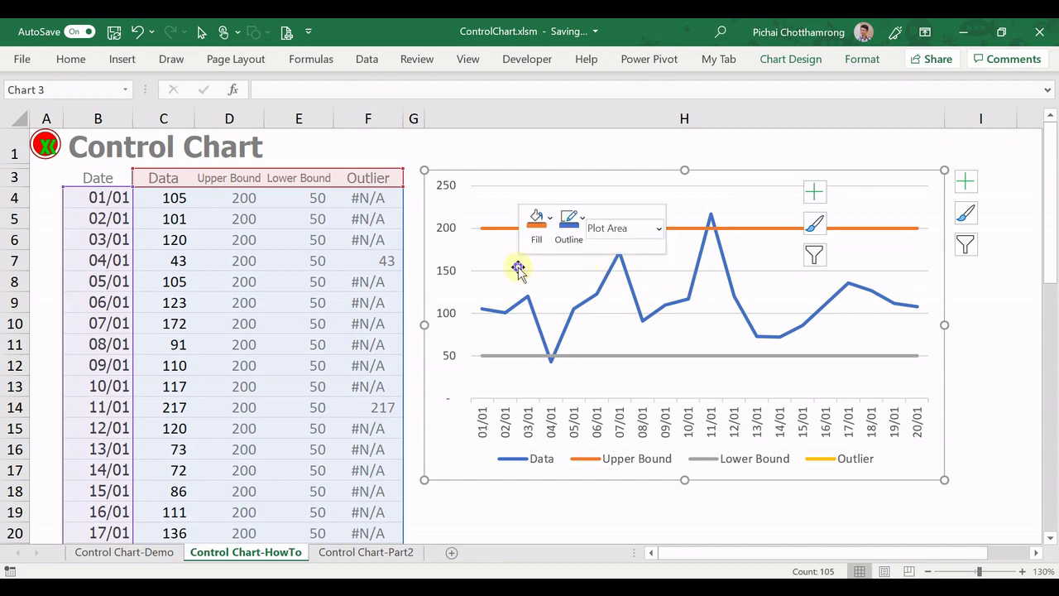
right_click(503, 271)
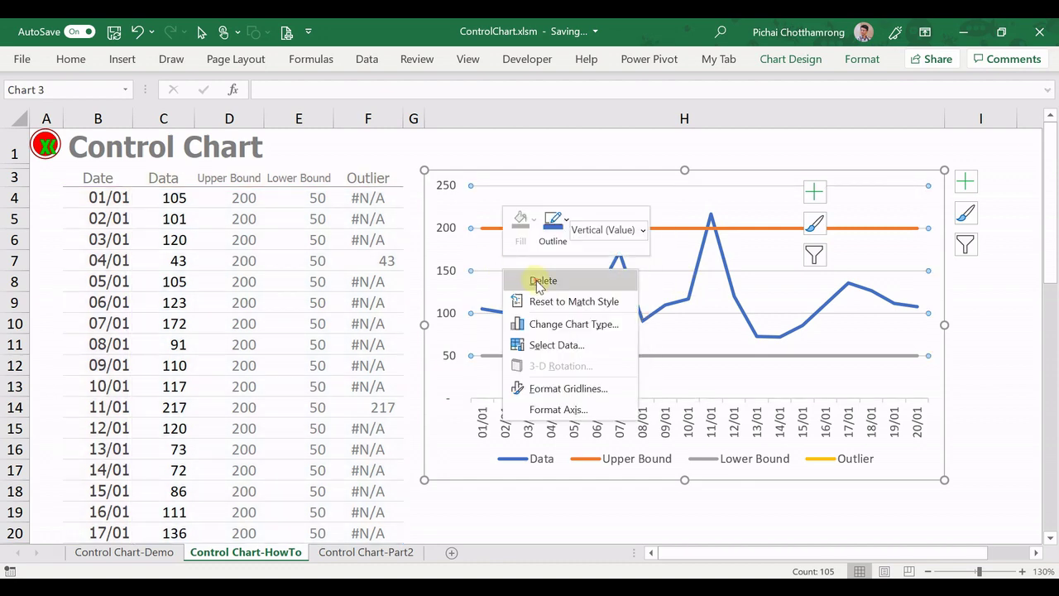
click(539, 282)
right_click(639, 467)
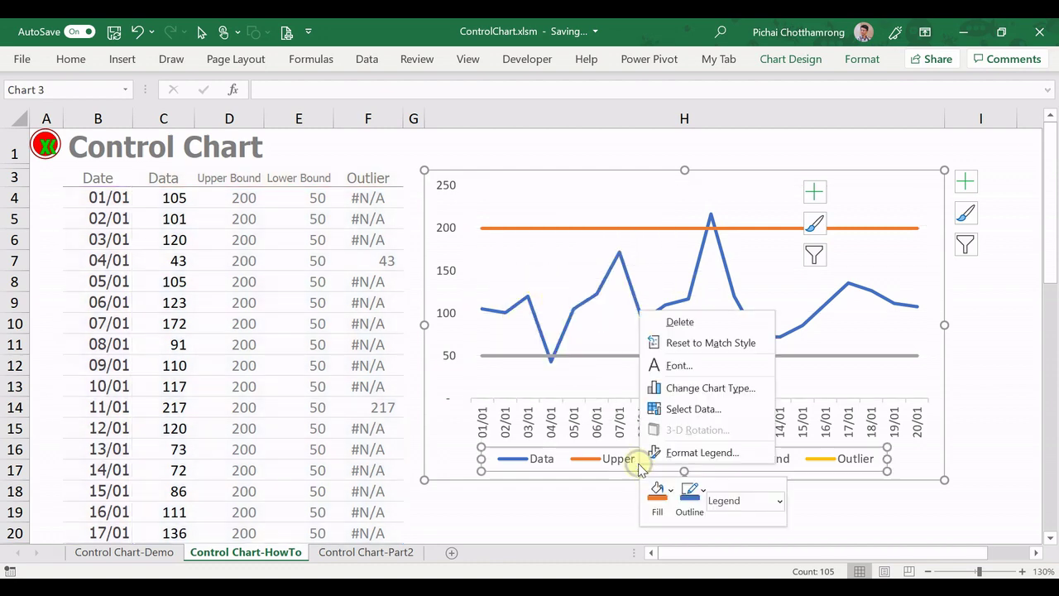
click(682, 322)
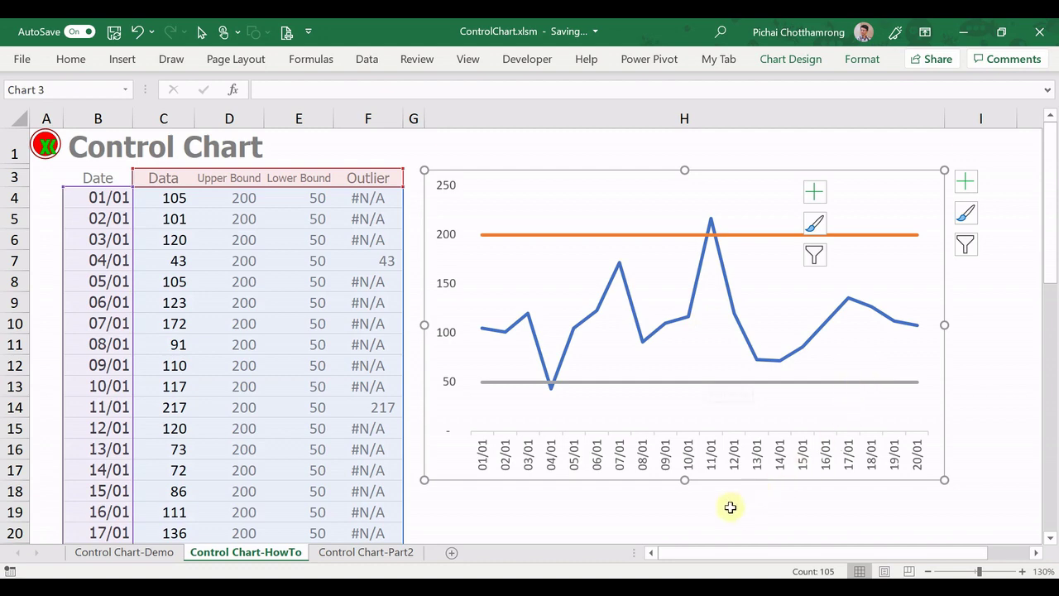
click(699, 505)
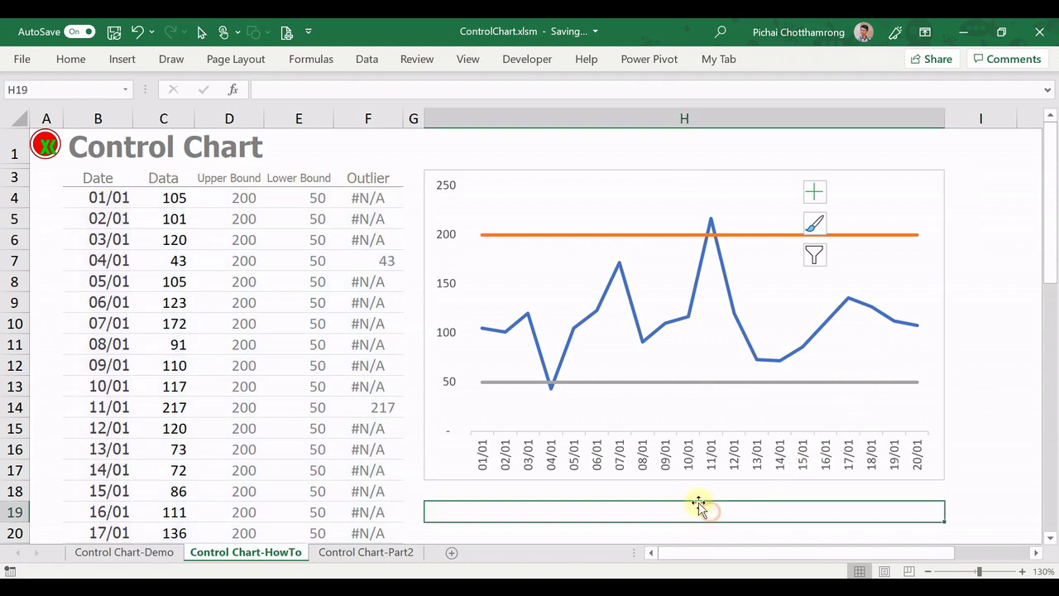
Step: Set the orange Upper Bound line's outline weight to 1 pt
click(653, 231)
click(653, 234)
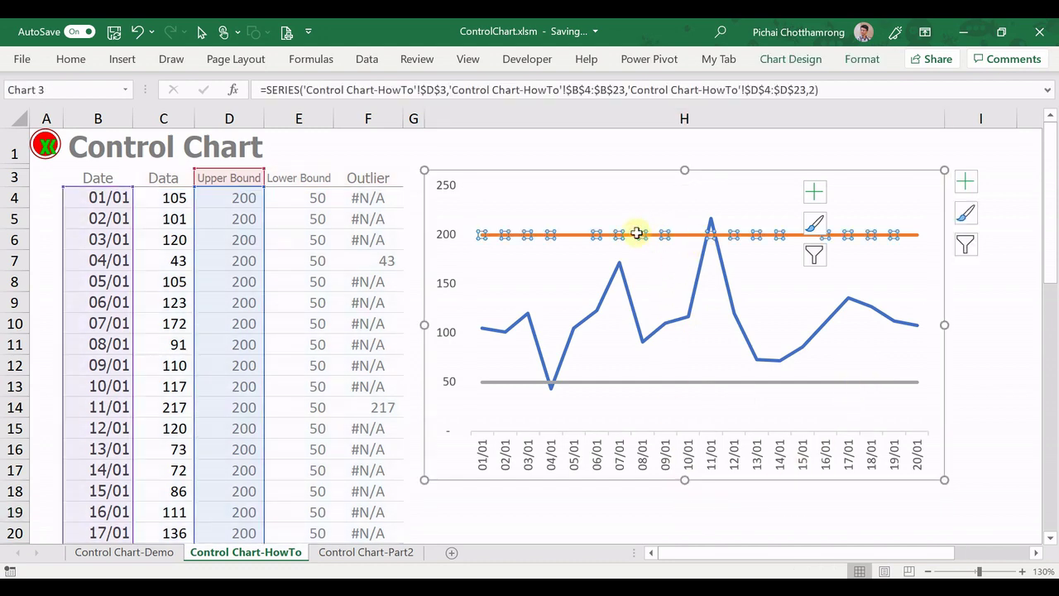
right_click(579, 237)
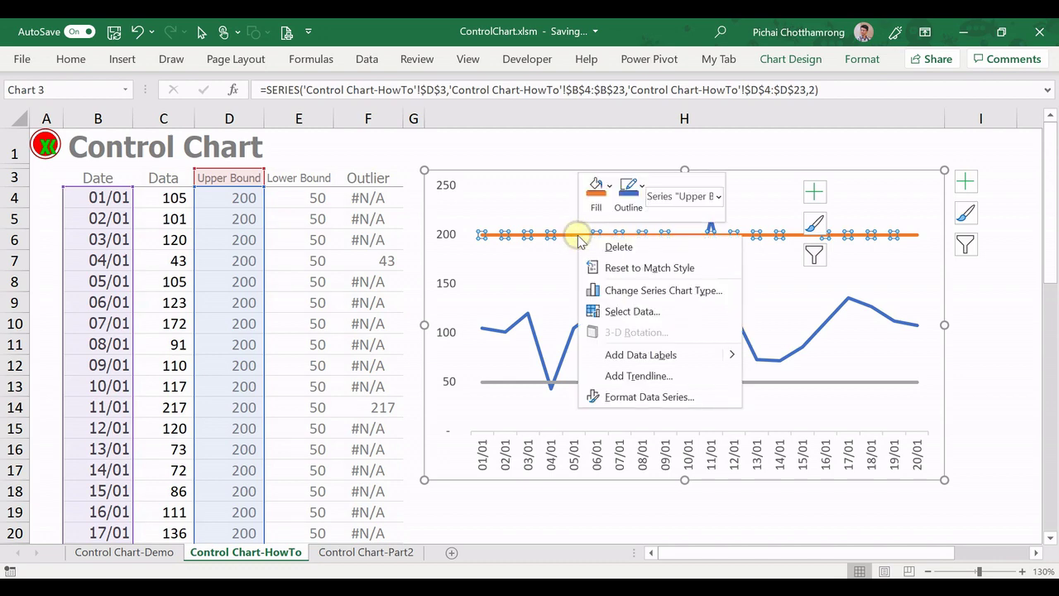
click(631, 191)
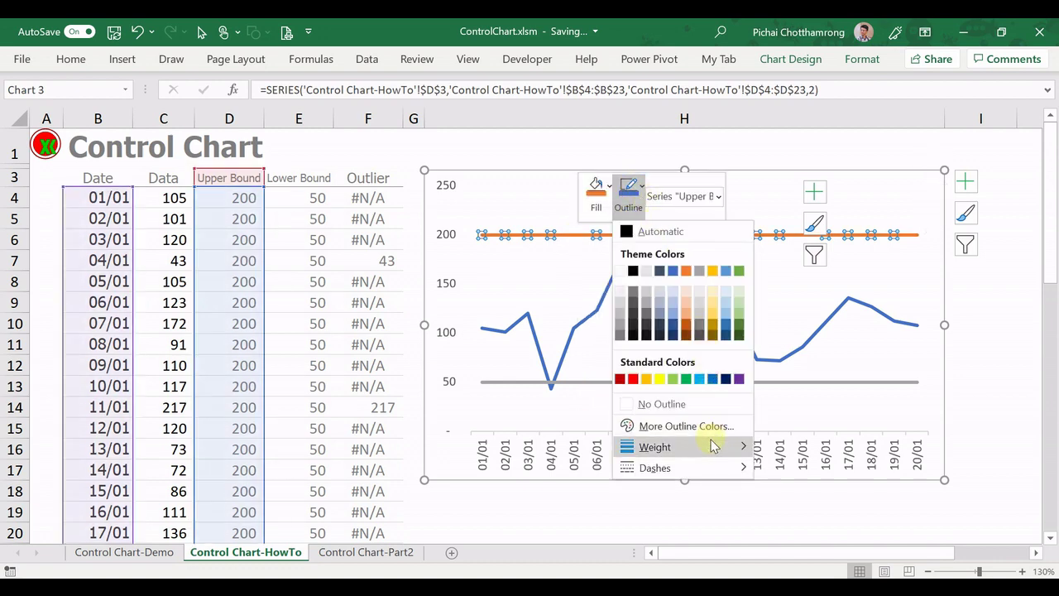
mouse_move(714, 445)
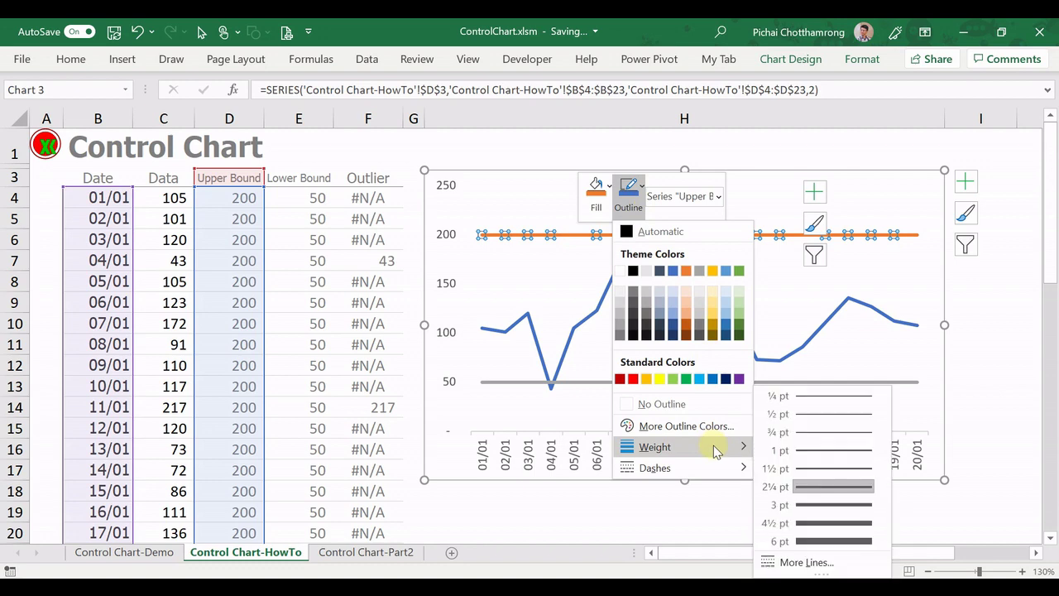
click(819, 450)
Step: Set the grey Lower Bound line's outline weight to 1 pt
right_click(622, 381)
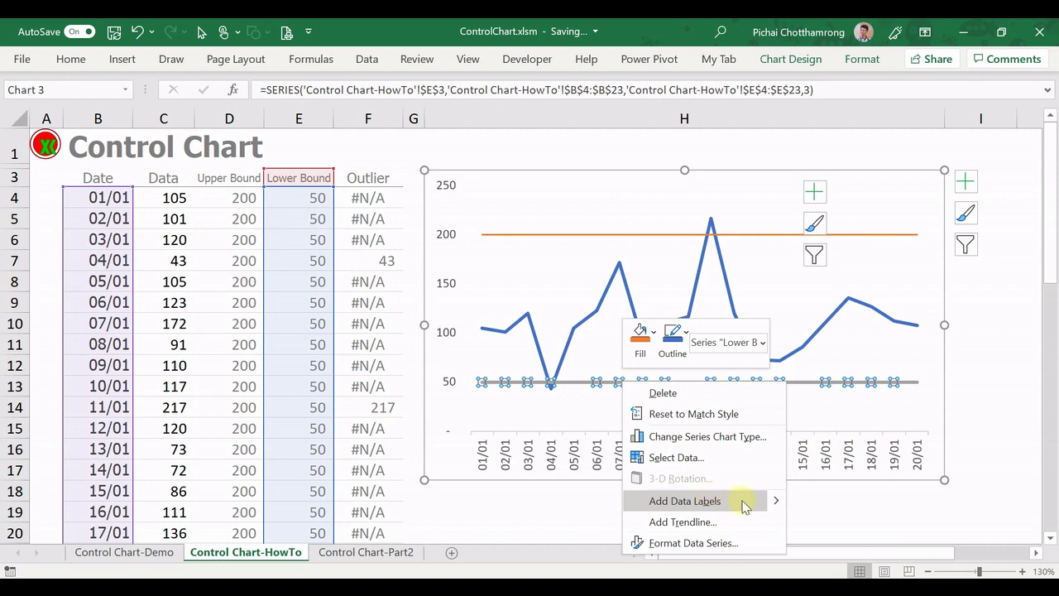
mouse_move(774, 500)
click(678, 341)
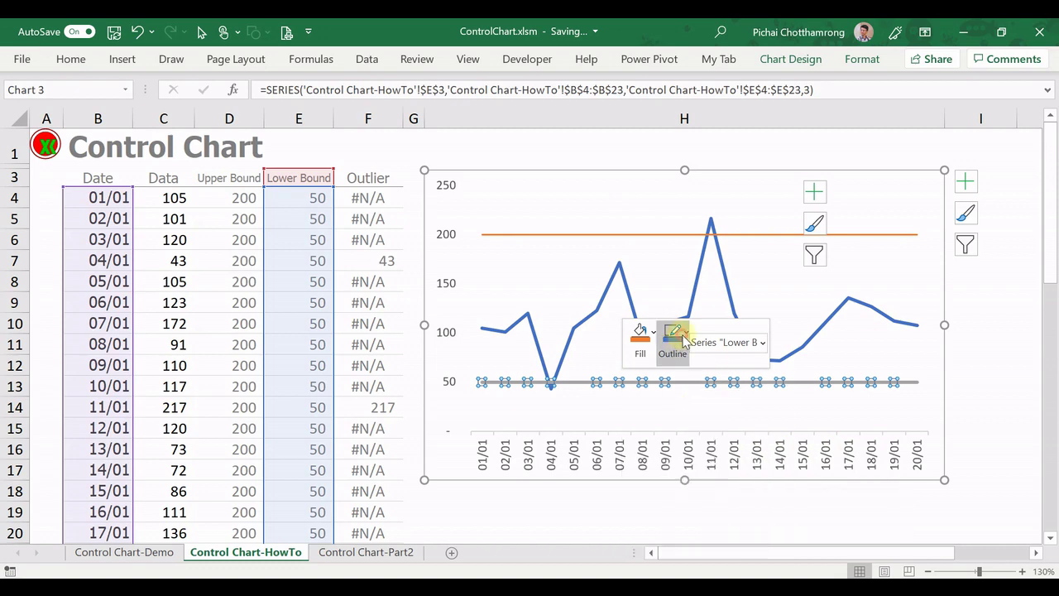
mouse_move(717, 289)
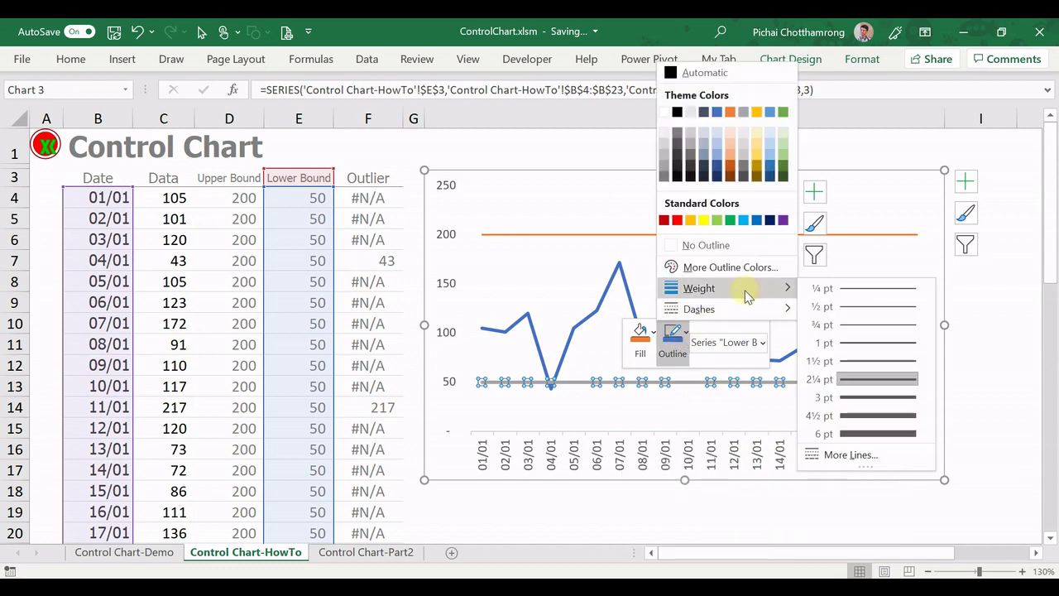
click(857, 343)
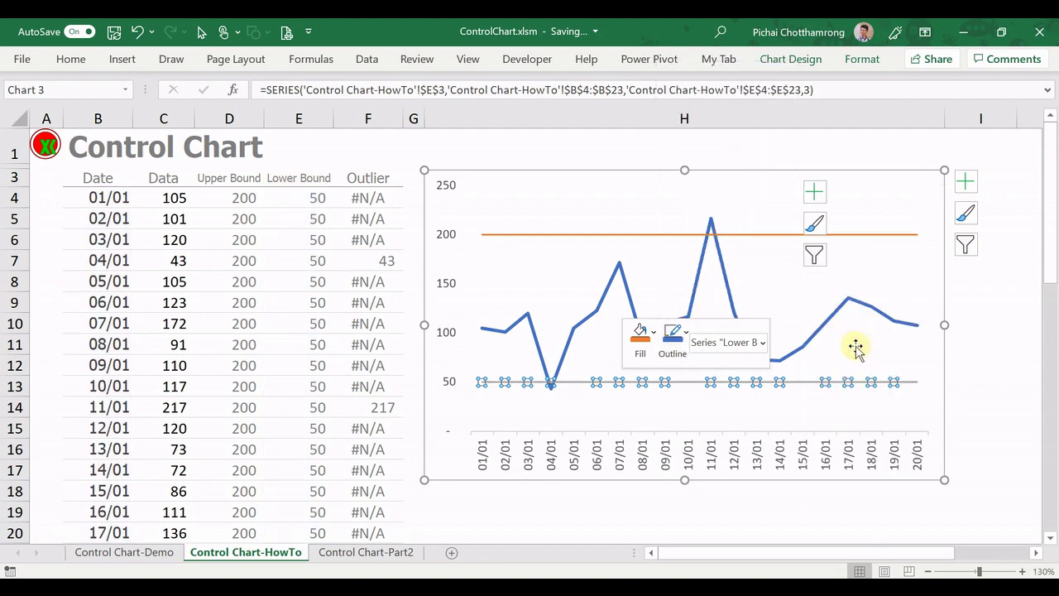
Step: Thin the blue Data line to 1½ pt, then reselect the Data series
right_click(699, 276)
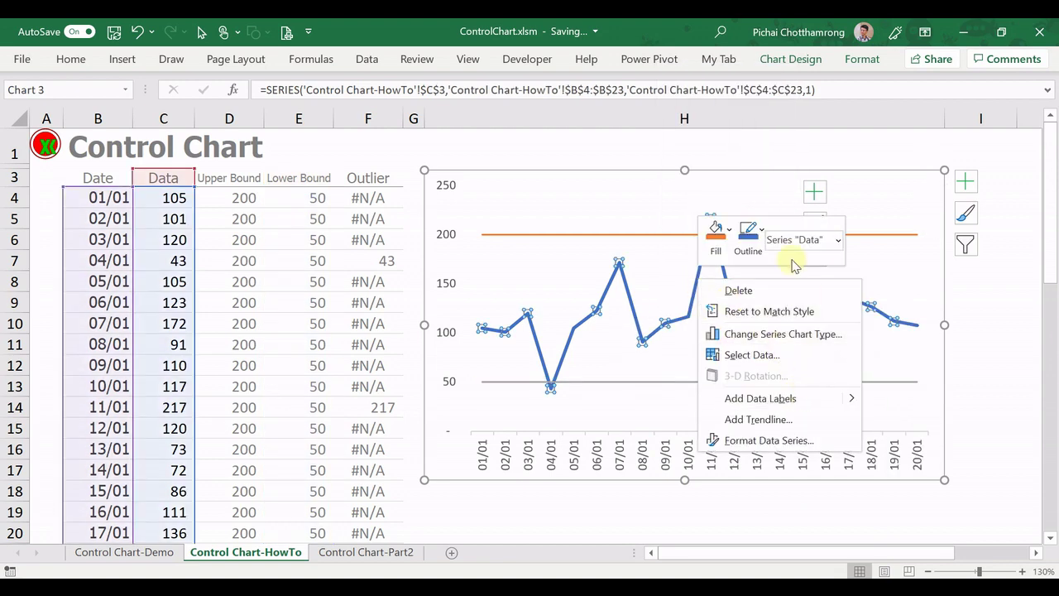
click(762, 235)
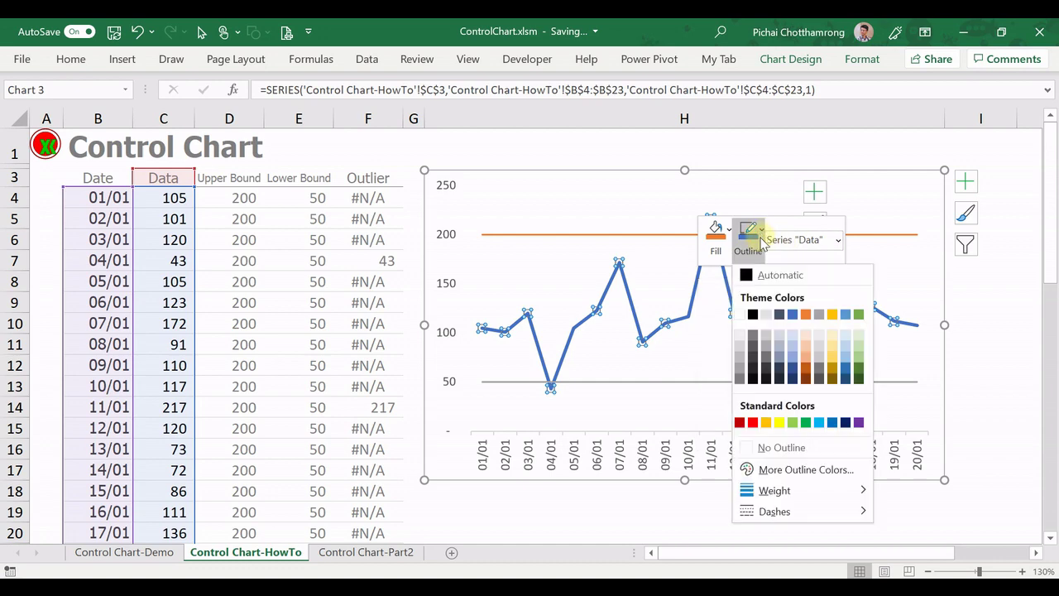
mouse_move(778, 490)
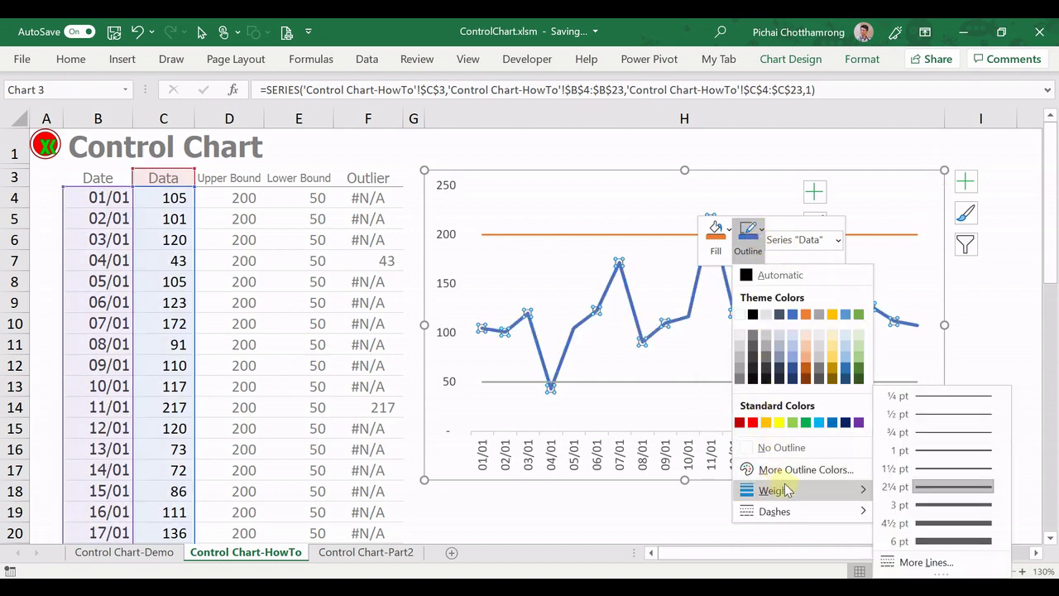
click(920, 468)
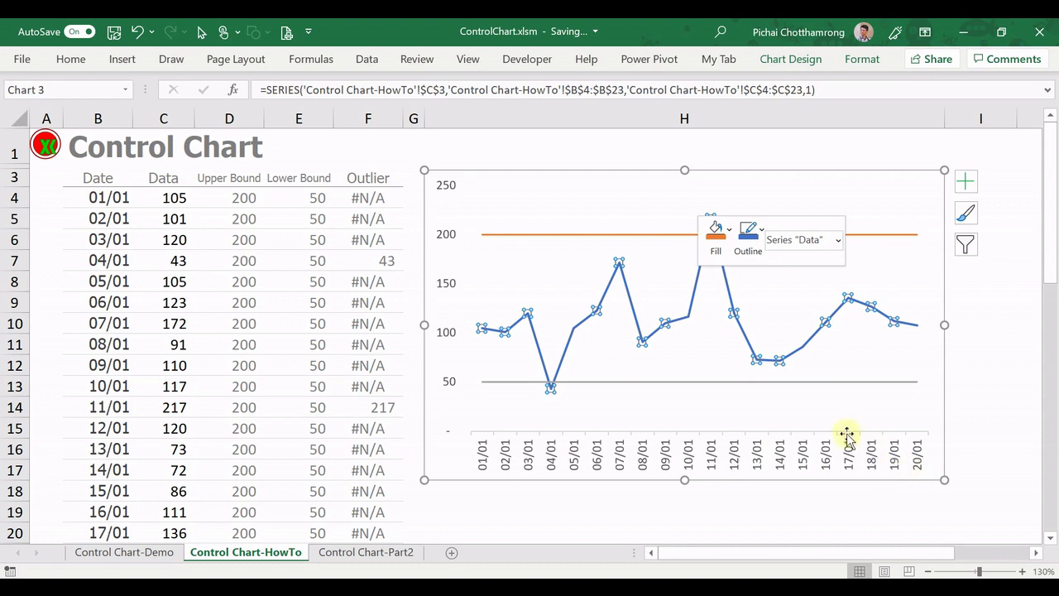
click(958, 386)
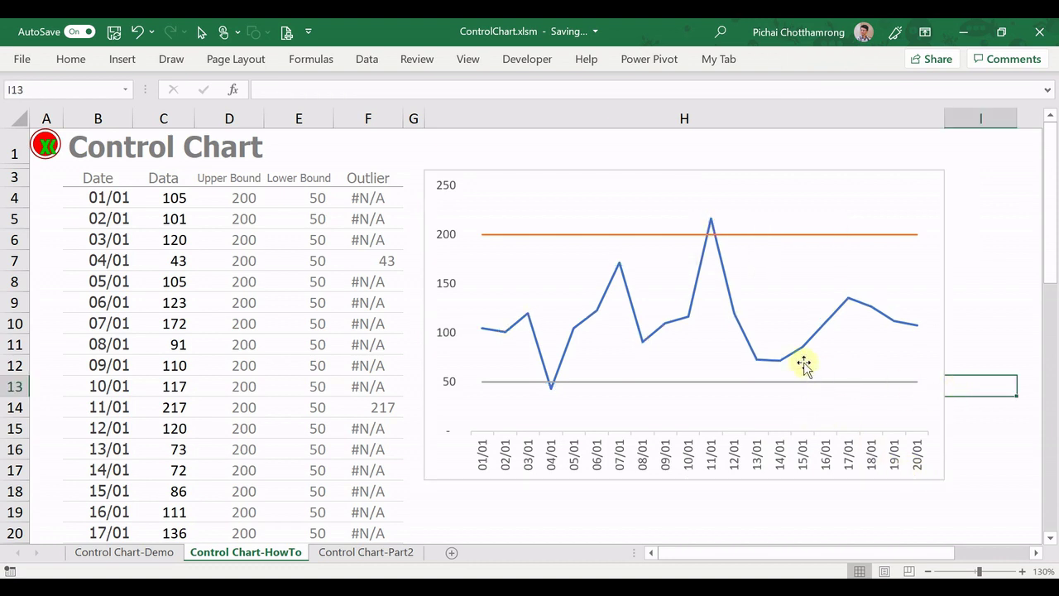
click(553, 394)
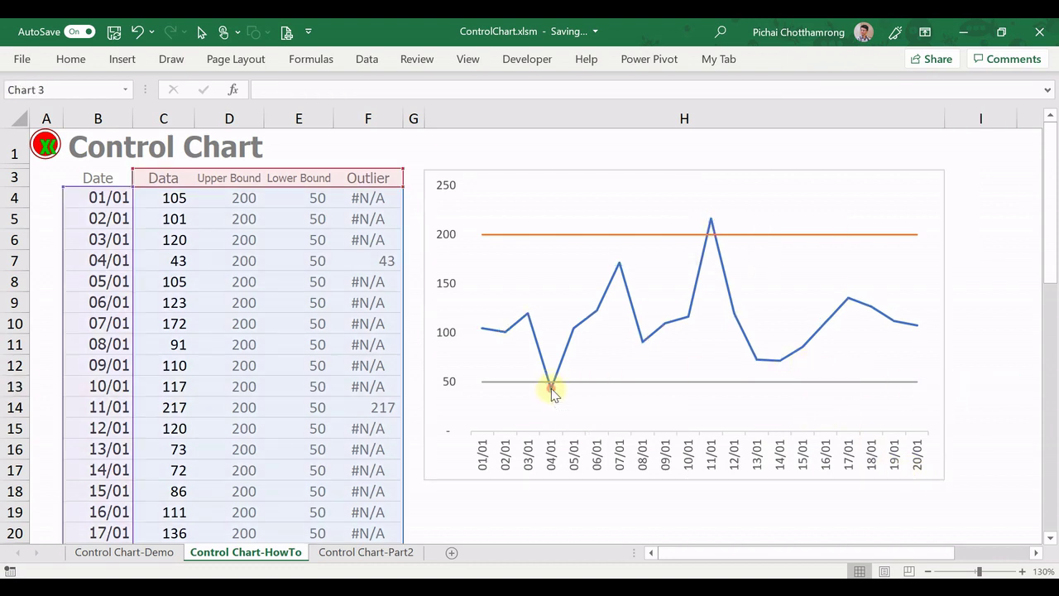
click(553, 394)
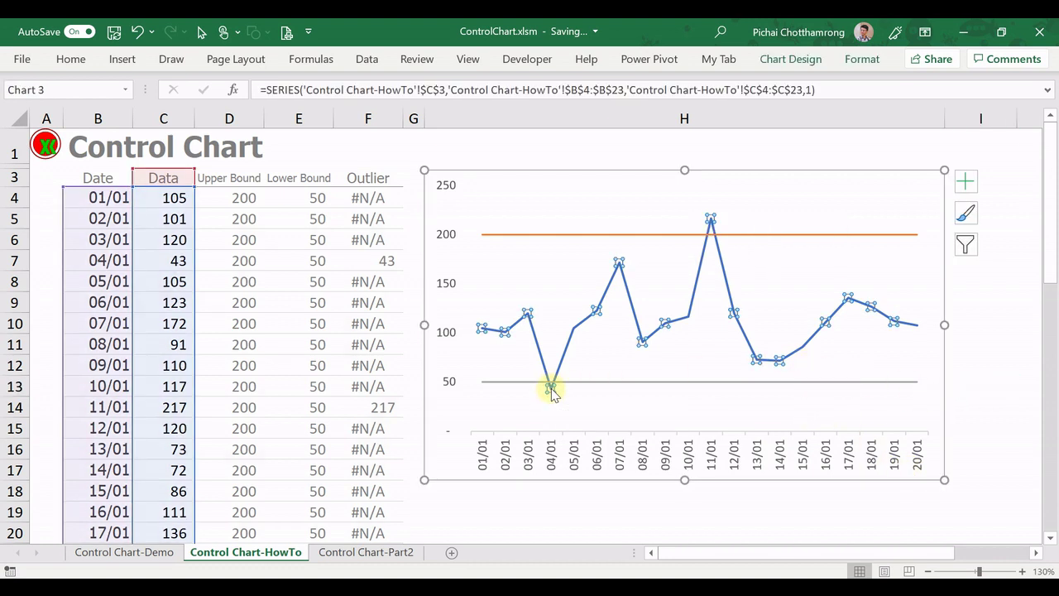
Step: Open Format Plot Area and switch the pane to Series "Outlier"
right_click(530, 201)
click(615, 339)
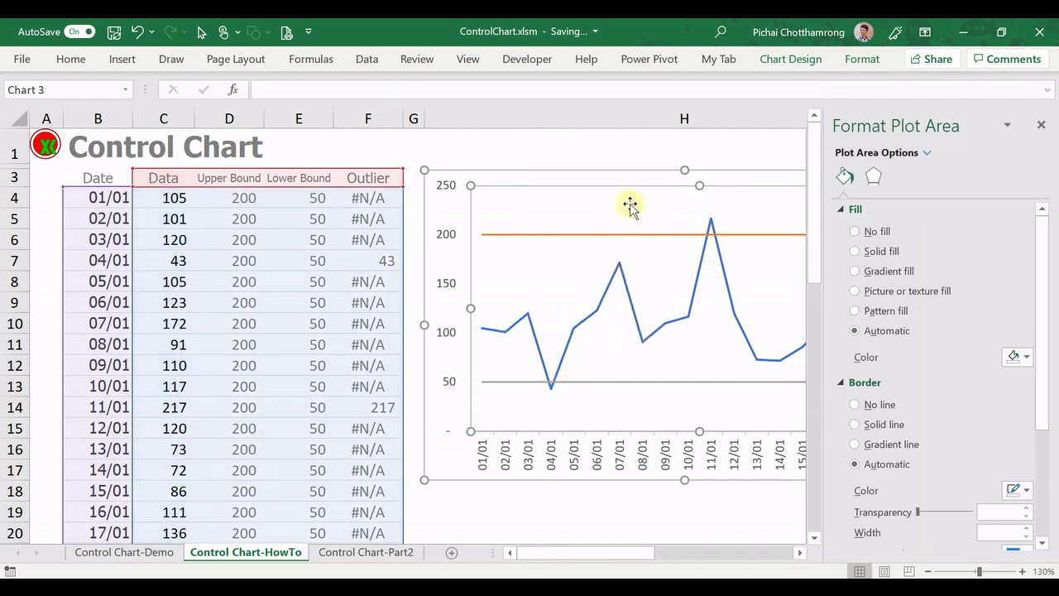
click(928, 154)
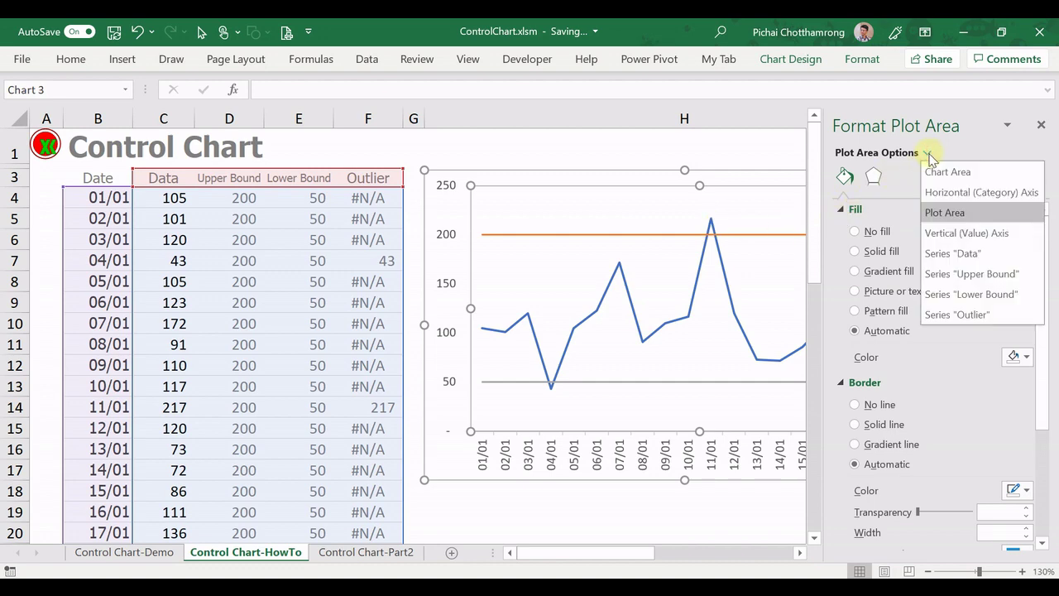
click(964, 314)
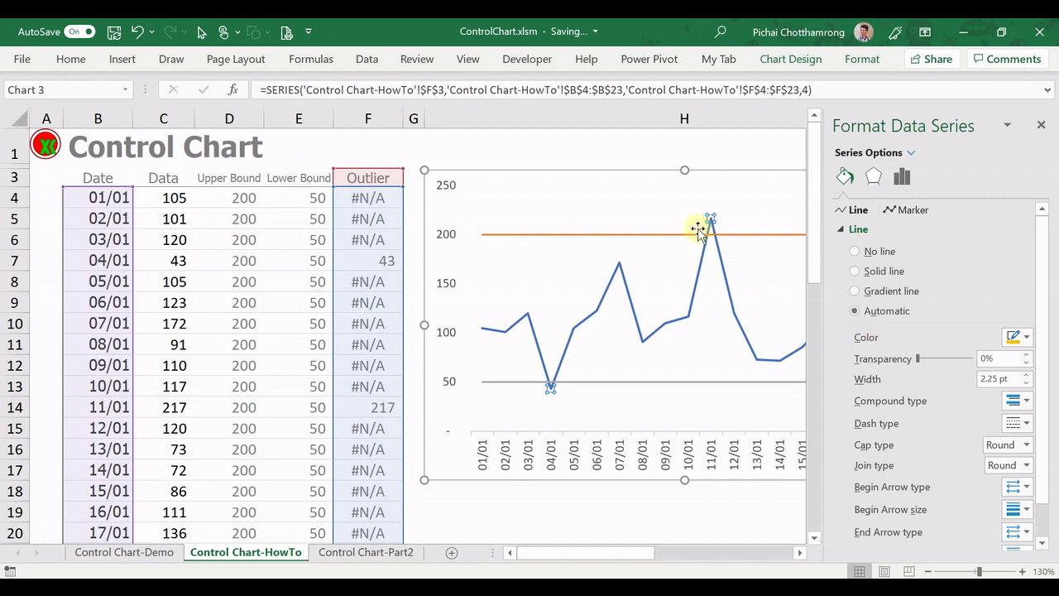
Step: Give the Outlier series built-in circle markers with red fill and no border
click(906, 209)
click(890, 230)
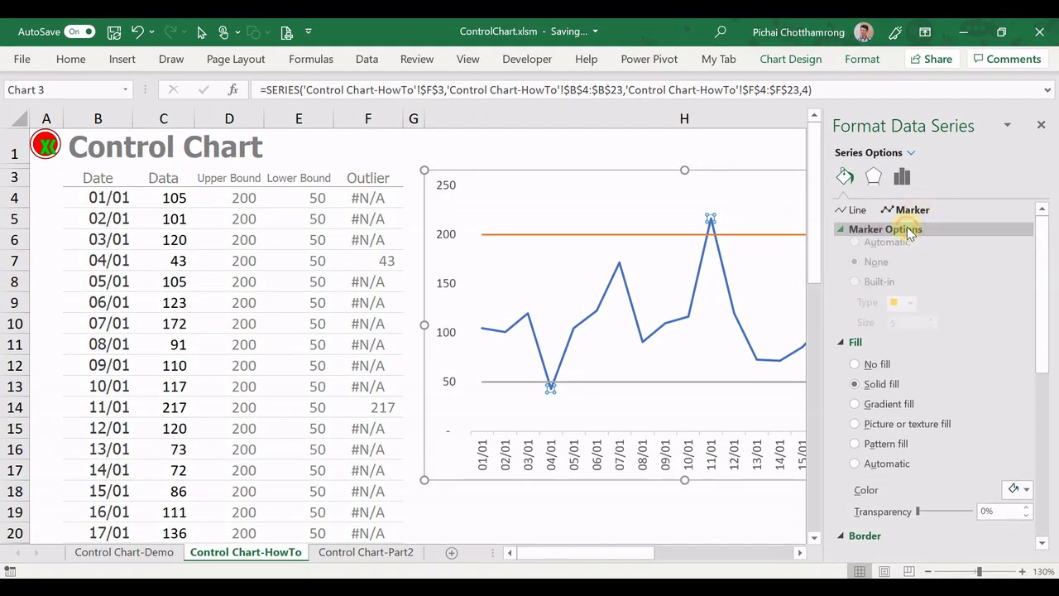
click(888, 289)
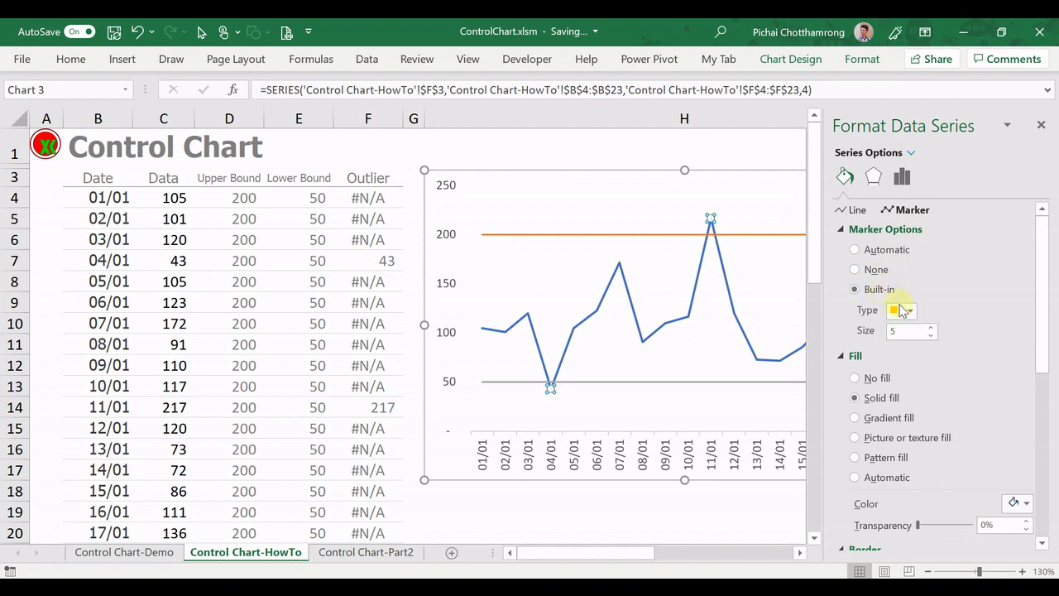
click(910, 311)
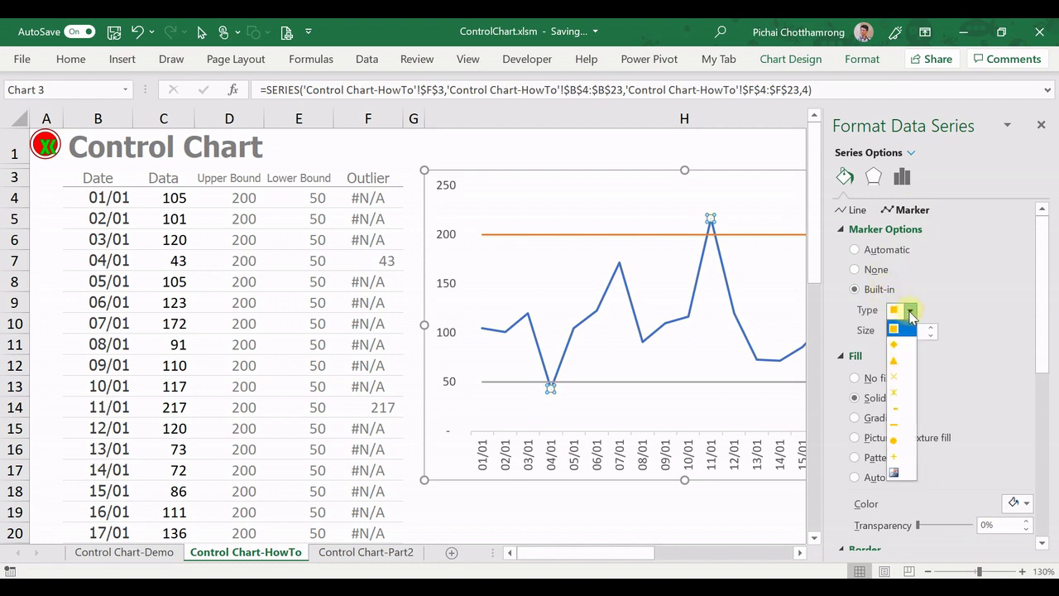
click(902, 443)
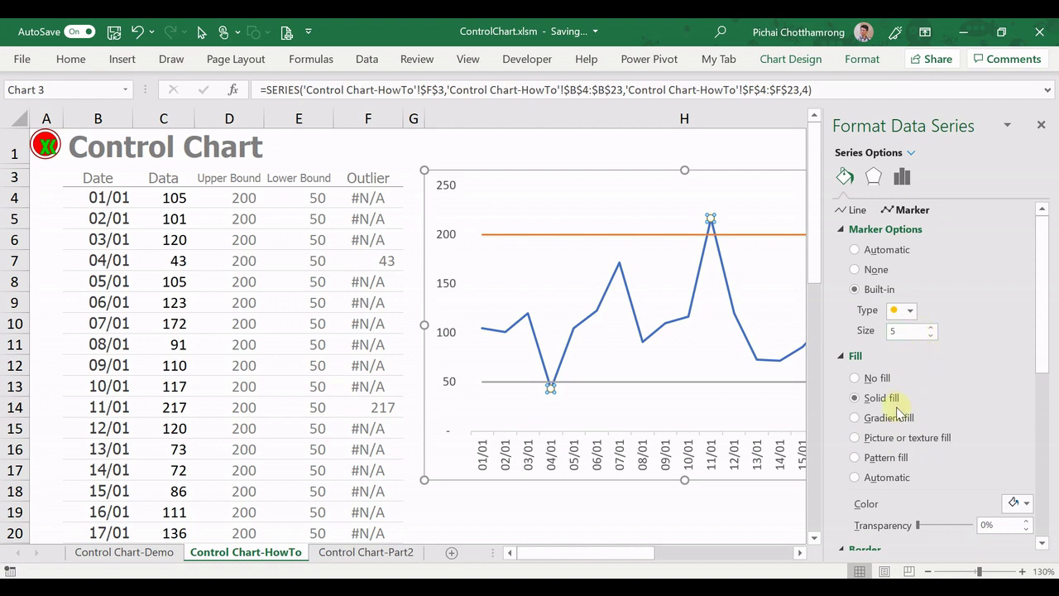
click(1031, 506)
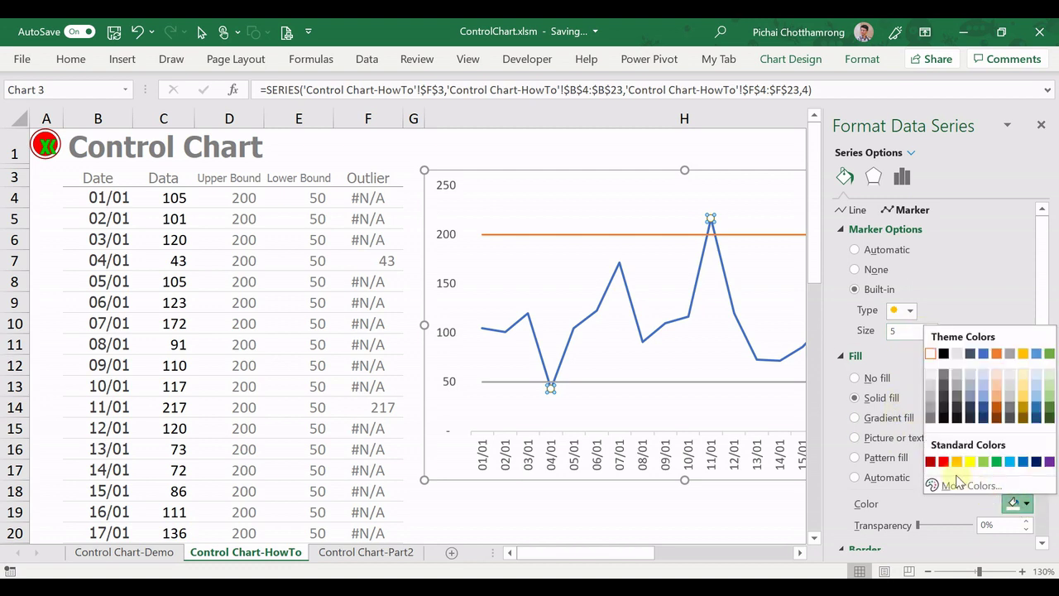
click(927, 465)
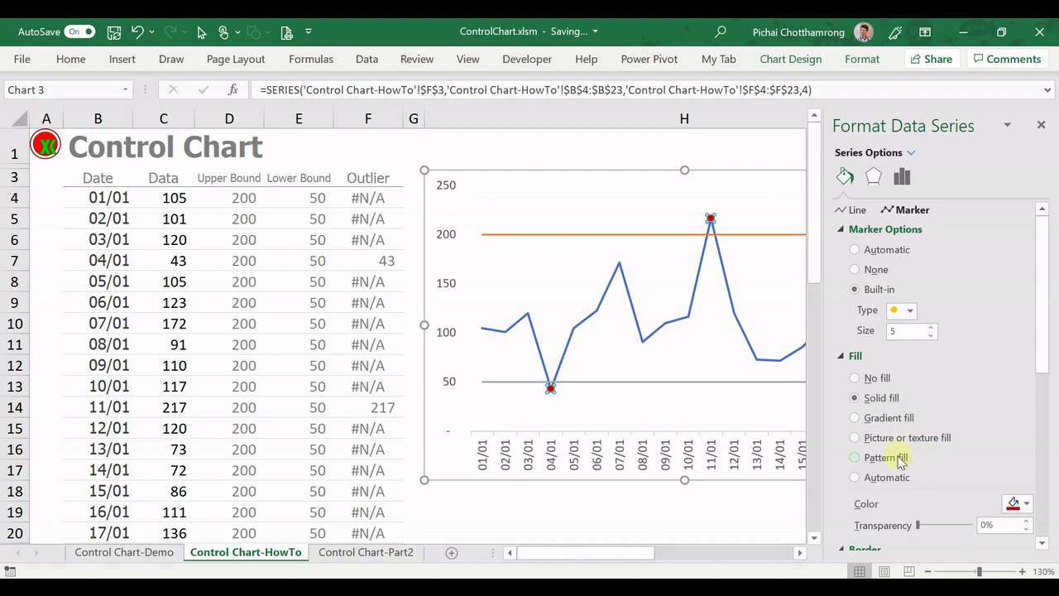
scroll(974, 447, down, 1)
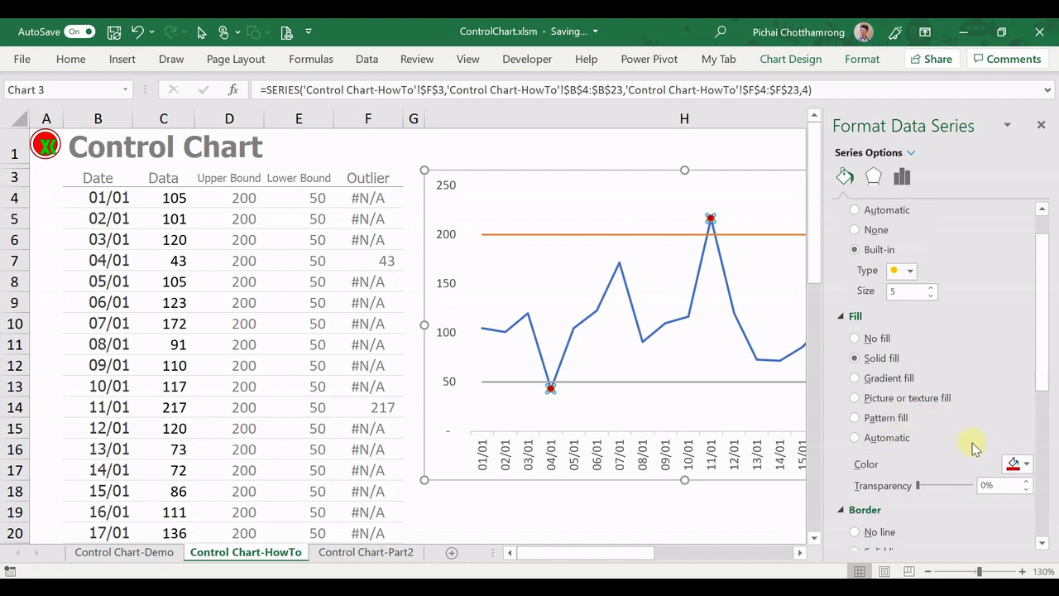
click(879, 534)
scroll(912, 287, up, 1)
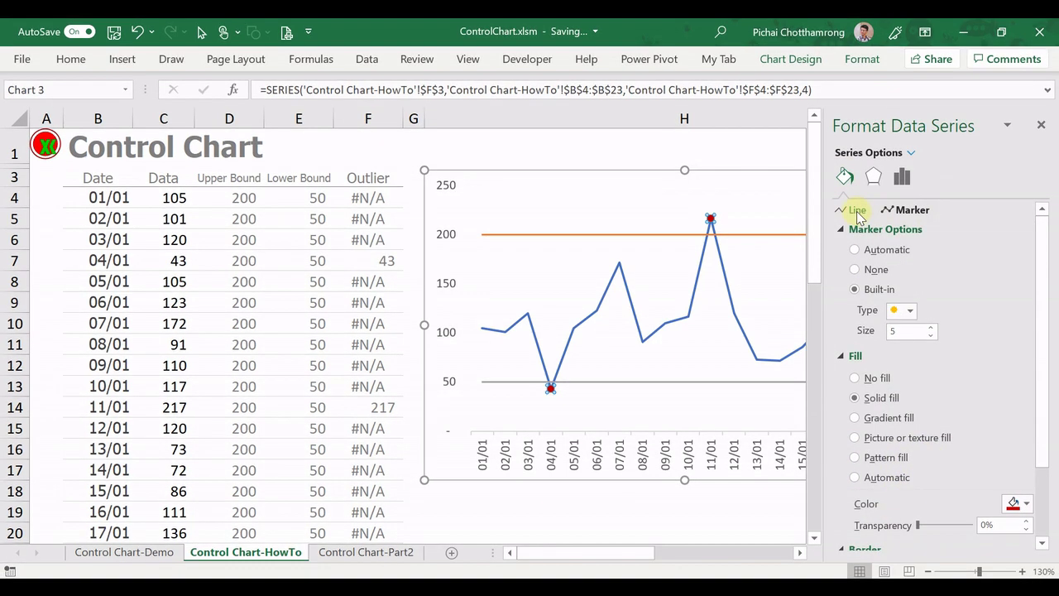
Step: Change the 10/01 Data value in C13 to 213
click(184, 240)
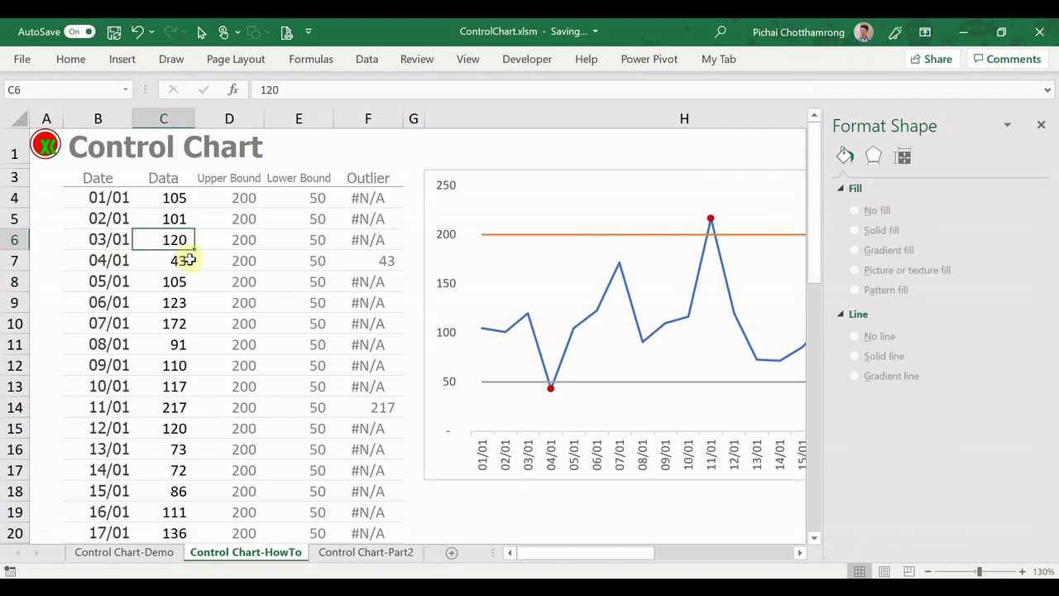
click(173, 388)
text(2)
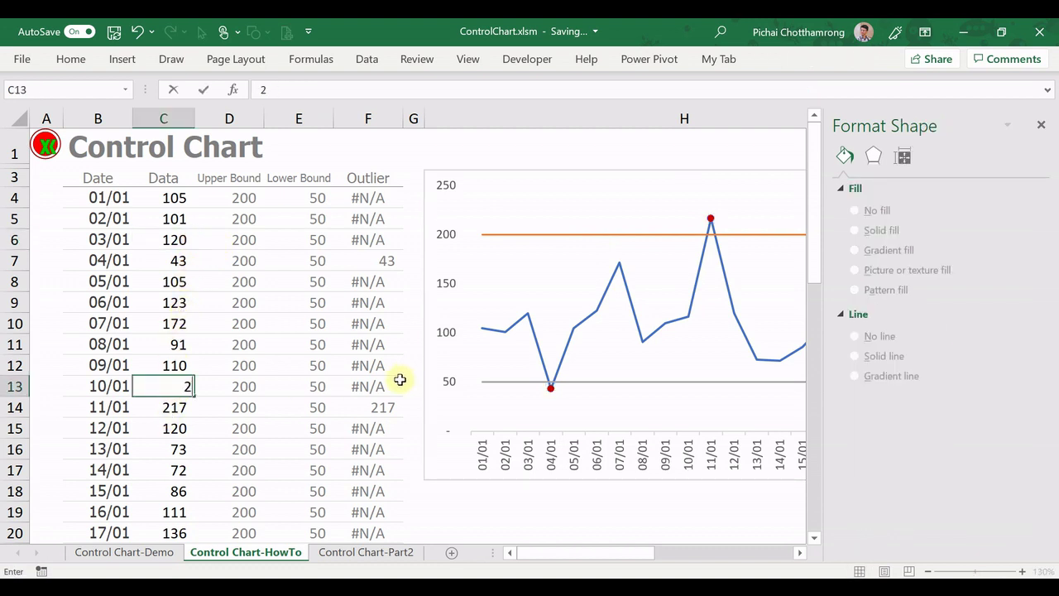
text(13)
key(Return)
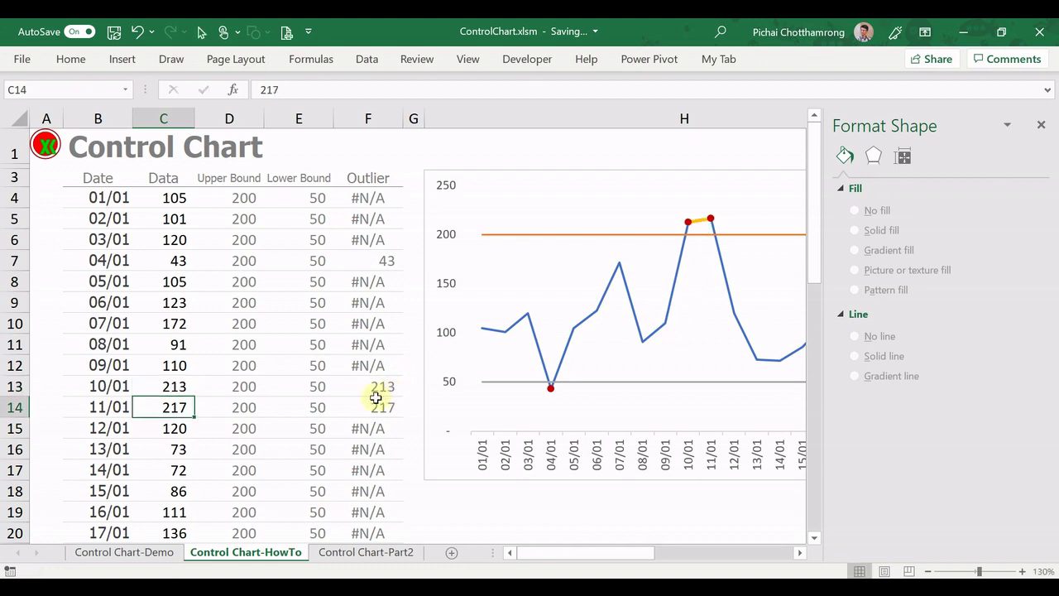
Step: Set the Outlier series line to No line so the 10/01 and 11/01 outliers show as separate markers
click(701, 224)
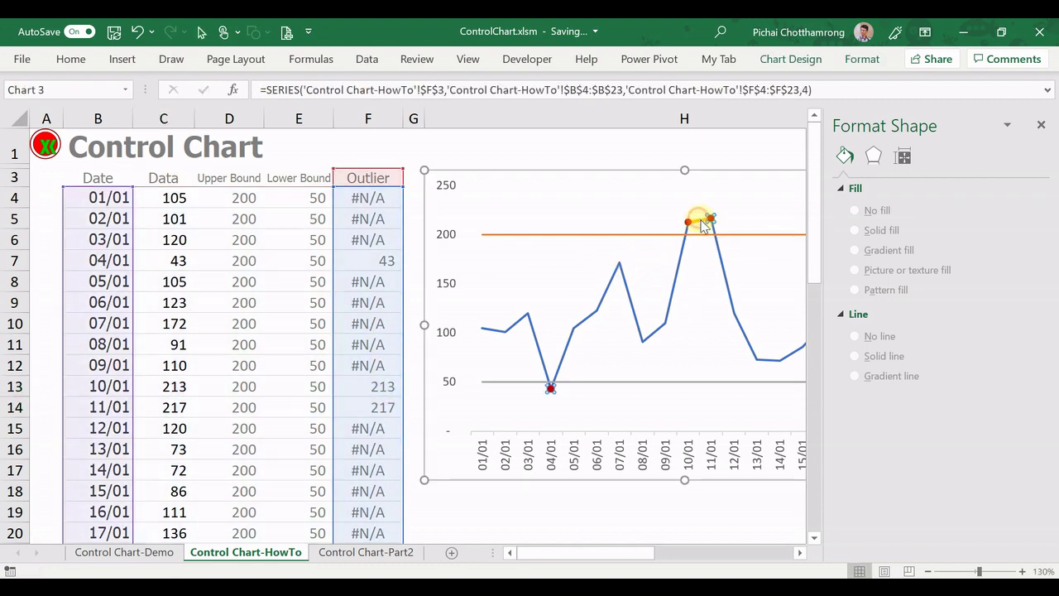
click(845, 182)
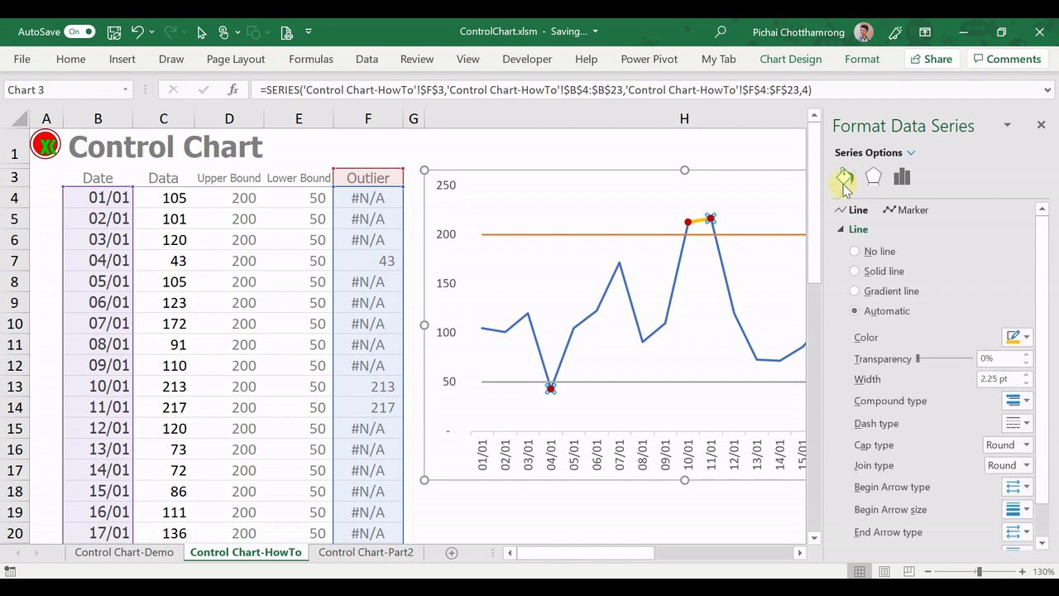
click(874, 253)
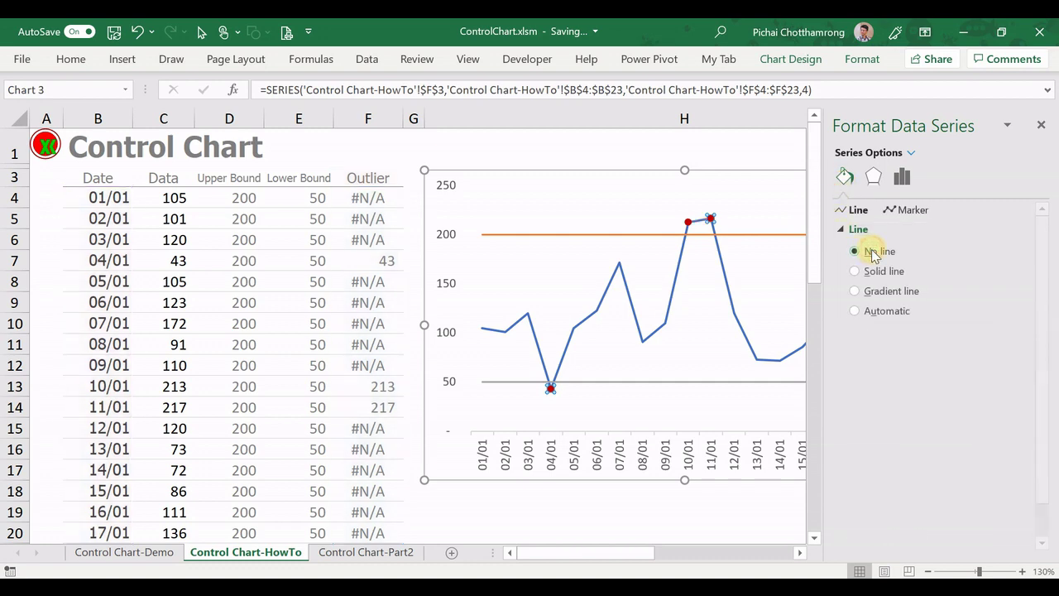
click(745, 154)
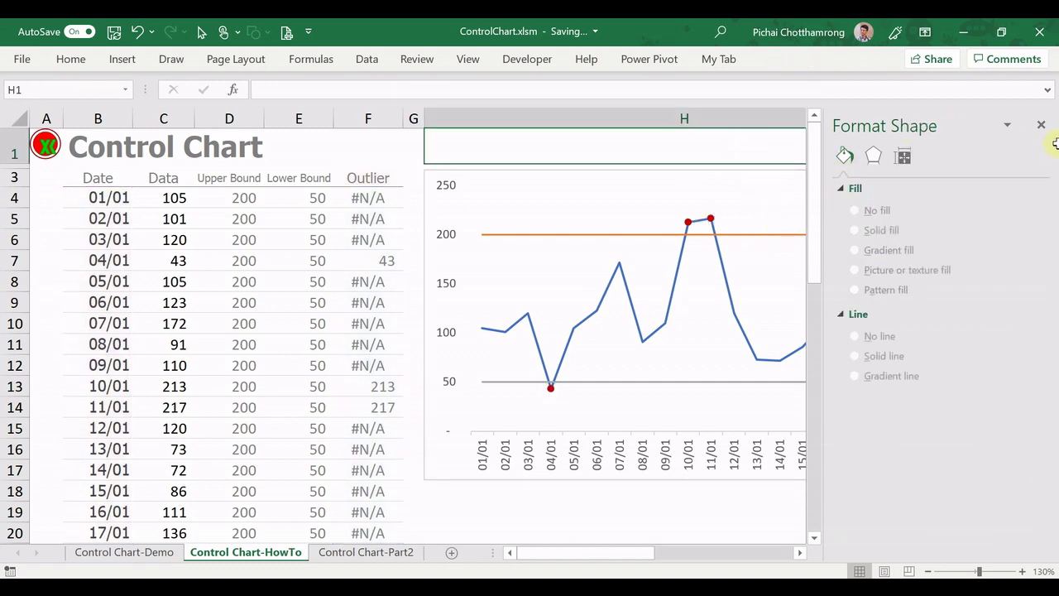
click(1042, 125)
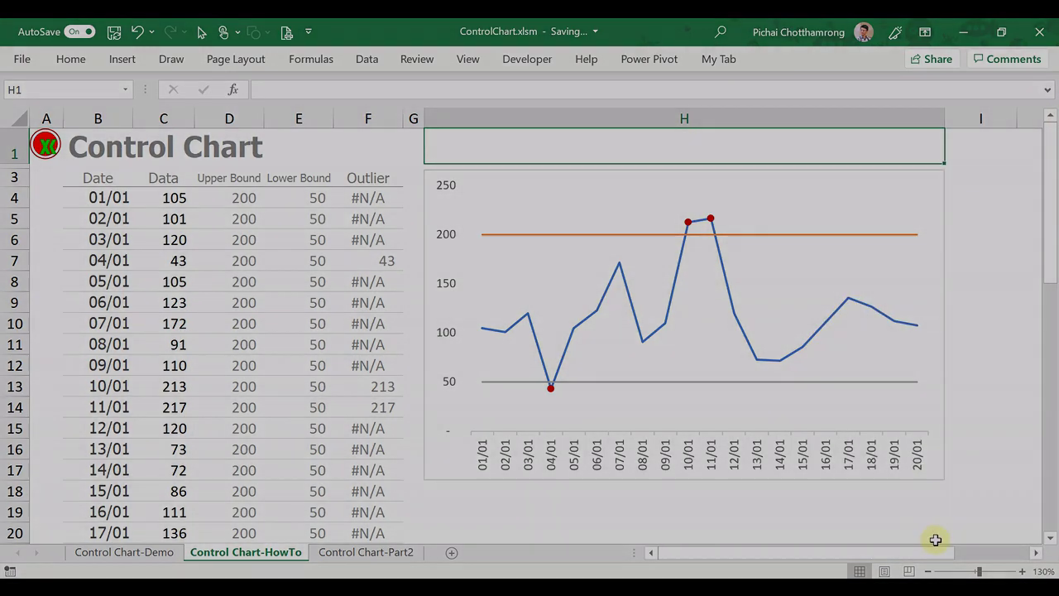
click(921, 534)
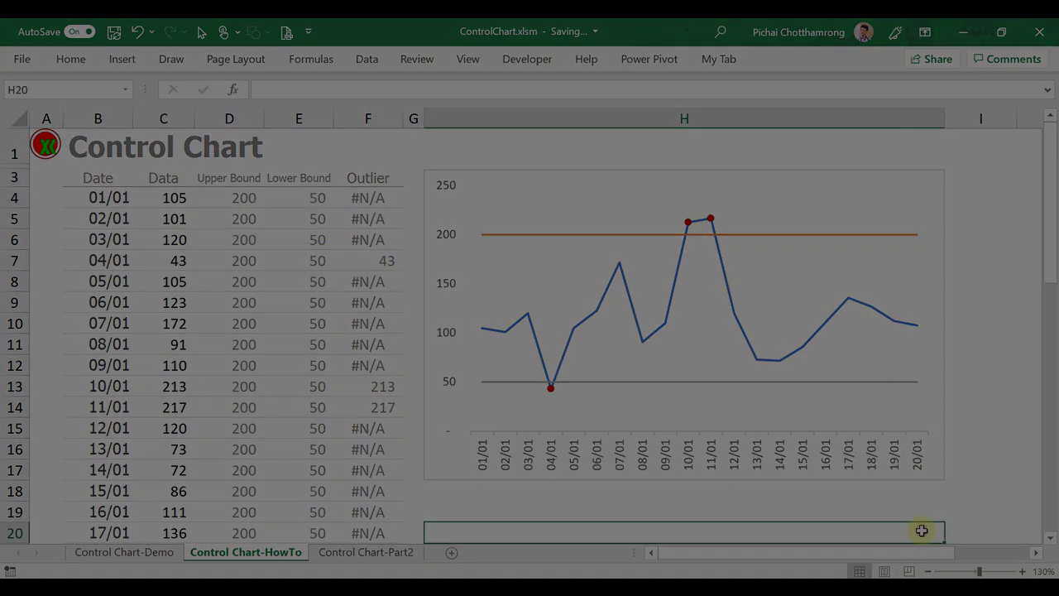